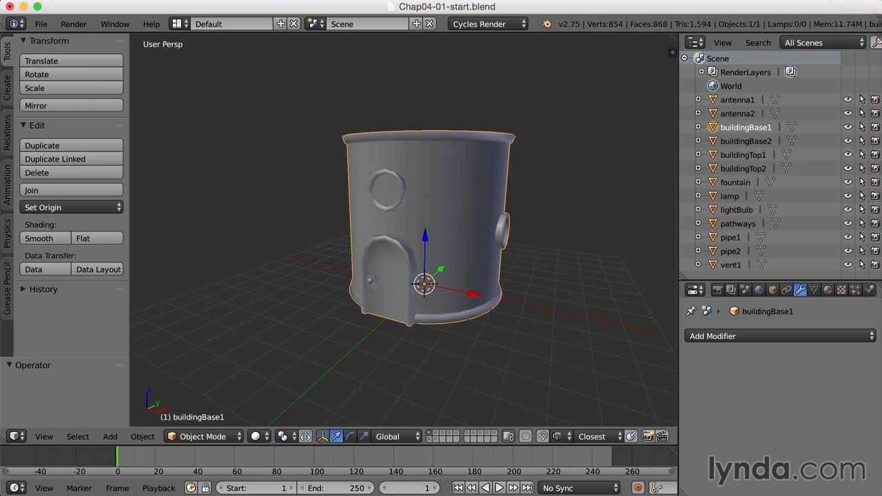
Step: Switch to the UV Editing layout and frame the whole building and the UV grid in their views
{"action": "left_click_drag", "start_coordinate": [648, 490], "coordinate": [696, 23]}
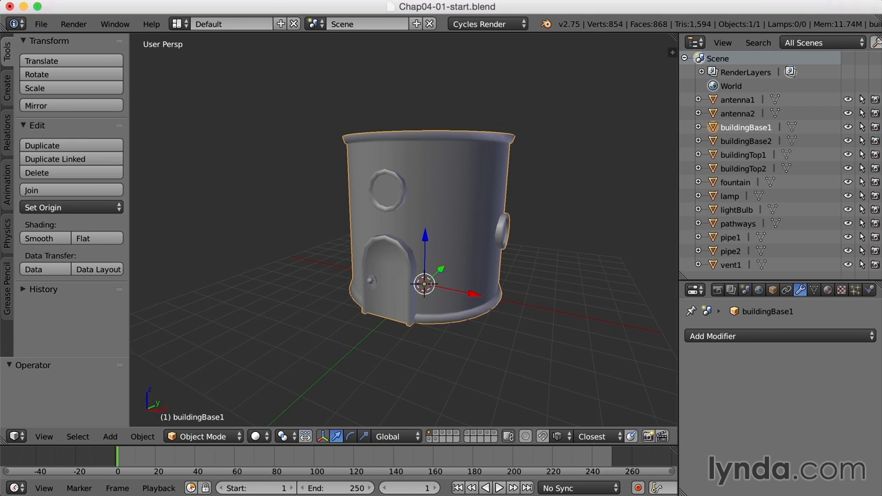
{"action": "left_click", "coordinate": [179, 26]}
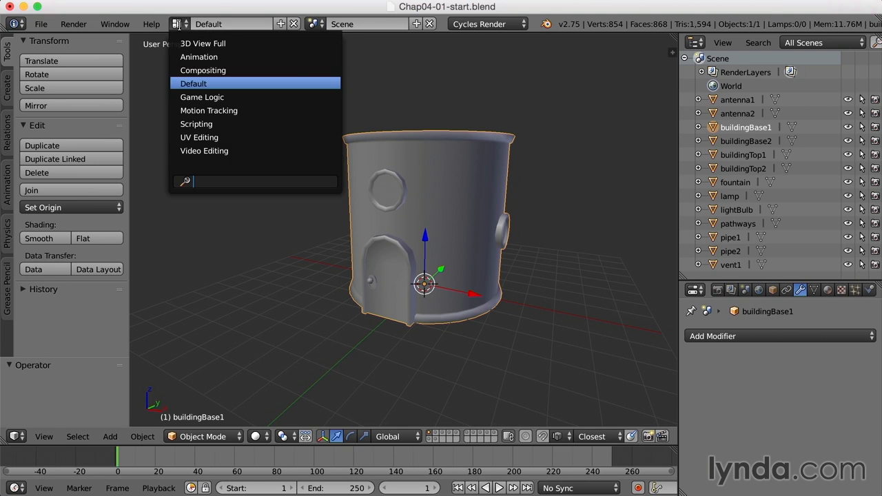
{"action": "left_click", "coordinate": [247, 140]}
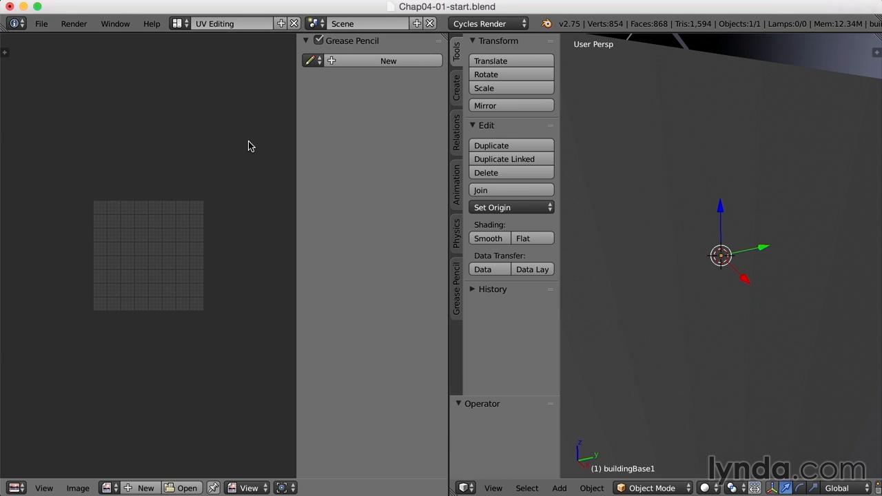
{"action": "scroll", "coordinate": [679, 249], "scroll_direction": "down", "scroll_amount": 5}
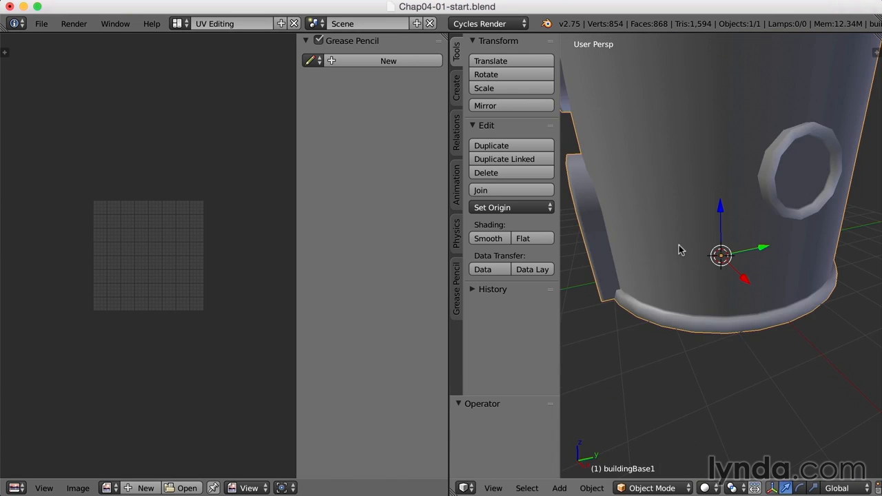
{"action": "scroll", "coordinate": [681, 250], "scroll_direction": "down", "scroll_amount": 5}
{"action": "middle_click_drag", "start_coordinate": [679, 249], "coordinate": [708, 287]}
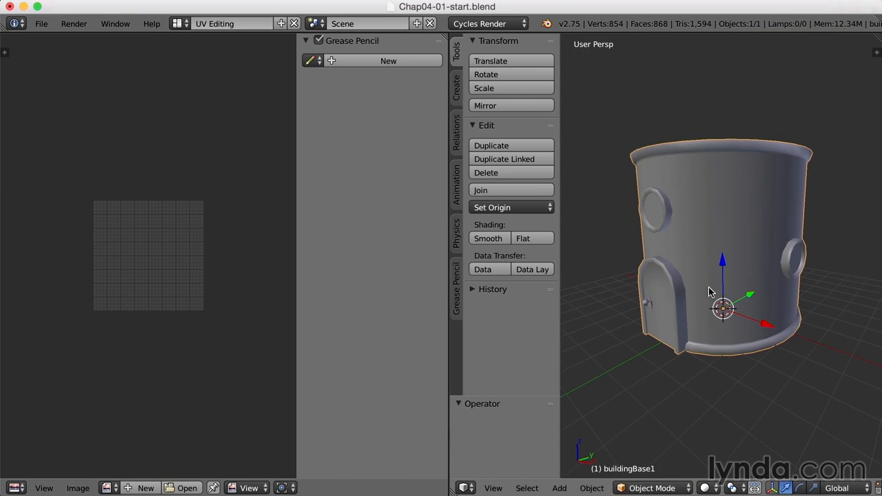
{"action": "scroll", "coordinate": [229, 278], "scroll_direction": "up", "scroll_amount": 4}
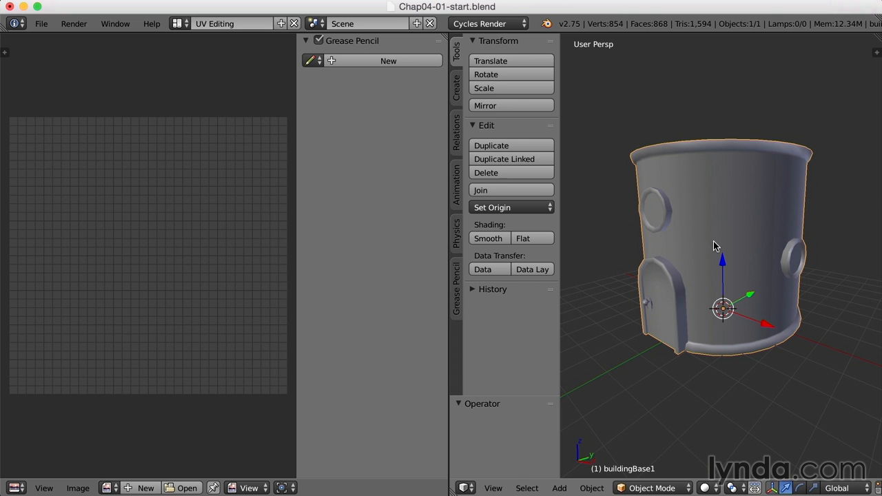
Step: Put buildingBase1 in Edit Mode and limit selection to visible geometry so the mesh is no longer see-through
{"action": "key", "text": "Tab"}
{"action": "middle_click_drag", "start_coordinate": [713, 245], "coordinate": [734, 269]}
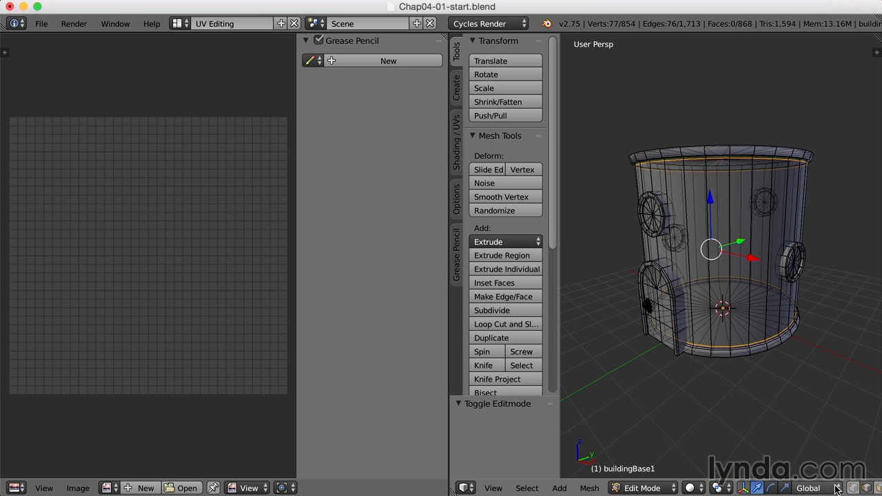
{"action": "scroll", "coordinate": [836, 488], "scroll_direction": "down", "scroll_amount": 3}
{"action": "scroll", "coordinate": [548, 490], "scroll_direction": "down", "scroll_amount": 10}
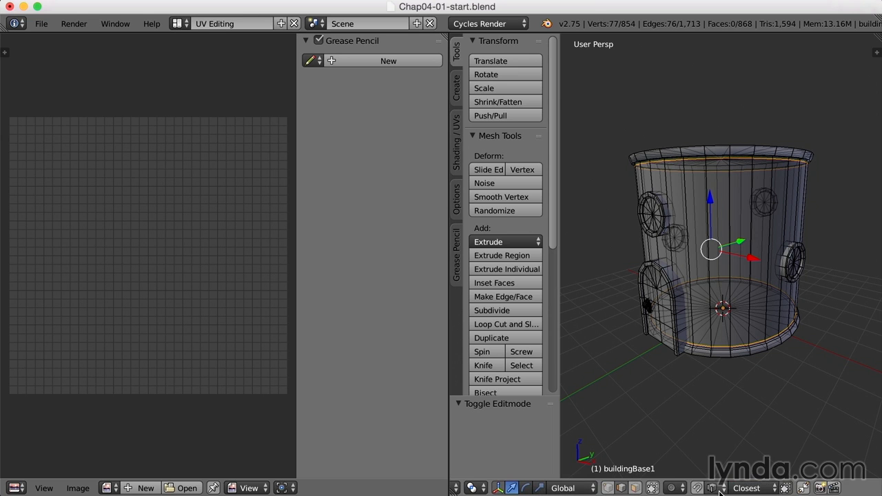
{"action": "left_click", "coordinate": [654, 488]}
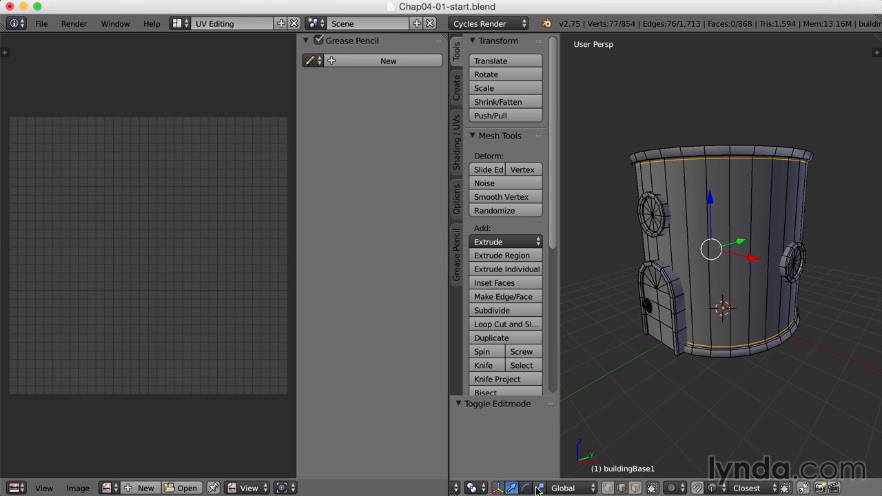
{"action": "scroll", "coordinate": [564, 488], "scroll_direction": "up", "scroll_amount": 5}
{"action": "scroll", "coordinate": [701, 491], "scroll_direction": "up", "scroll_amount": 5}
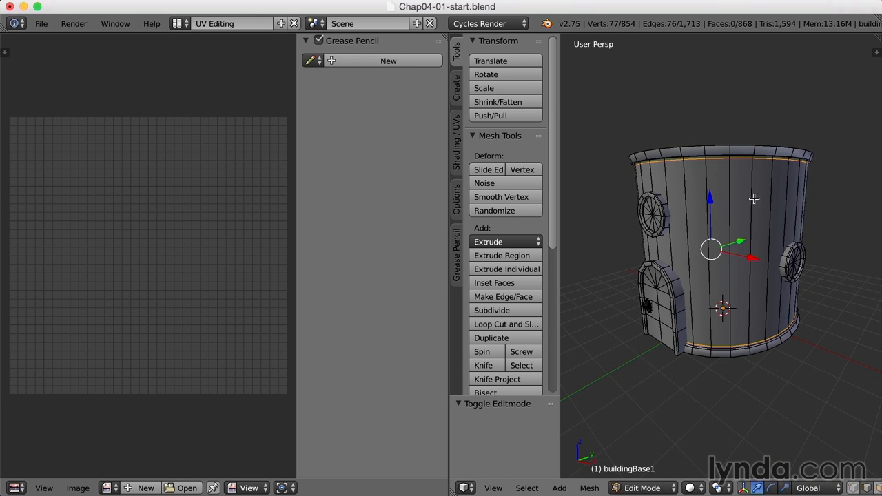
Step: Select all linked geometry of the building's cylindrical body and hide the unselected windows and door
{"action": "middle_click_drag", "start_coordinate": [813, 271], "coordinate": [764, 277]}
{"action": "key", "text": "a"}
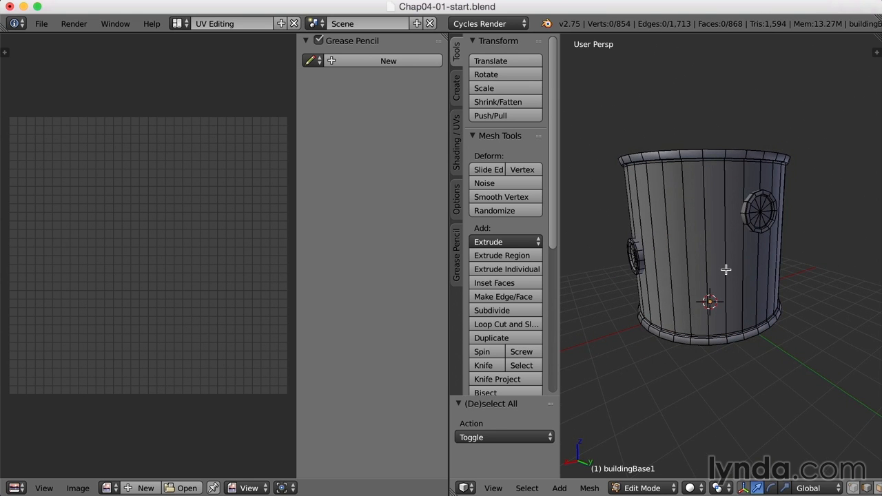
{"action": "key", "text": "l"}
{"action": "middle_click_drag", "start_coordinate": [720, 274], "coordinate": [815, 276]}
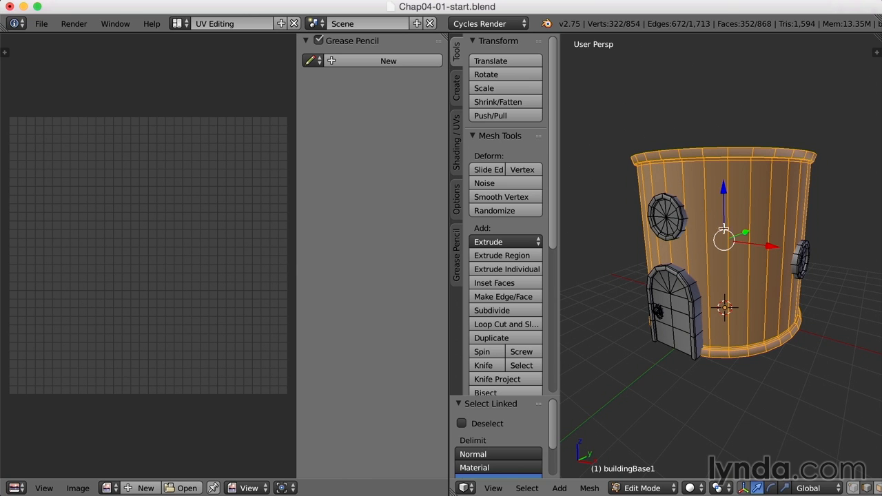
{"action": "middle_click_drag", "start_coordinate": [767, 277], "coordinate": [763, 276]}
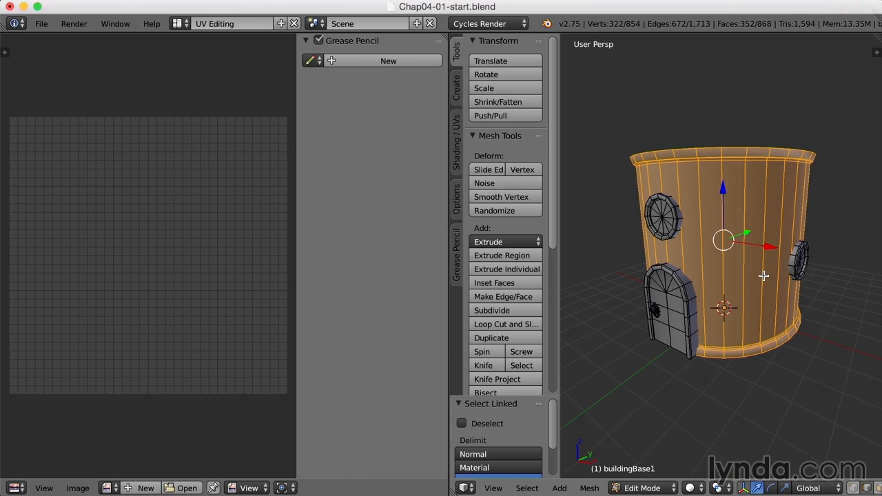
{"action": "key", "text": "shift+h"}
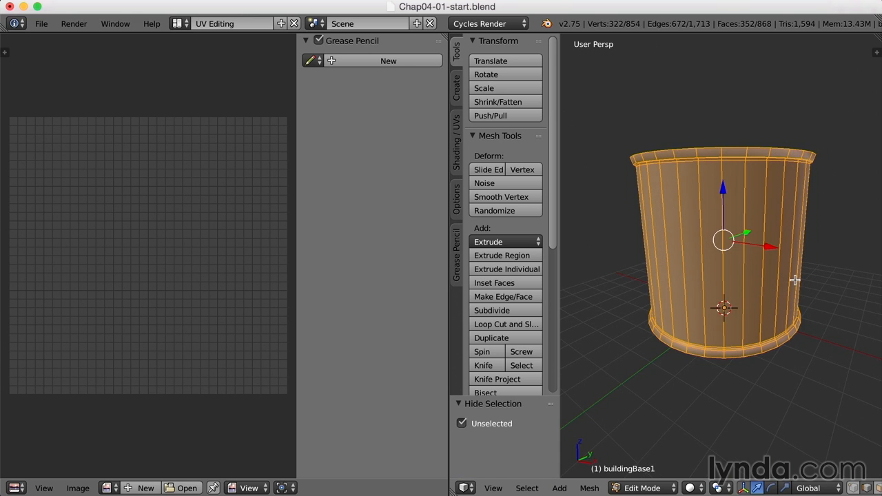
{"action": "mouse_move", "coordinate": [782, 287]}
{"action": "middle_mouse_down"}
{"action": "mouse_move", "coordinate": [768, 289]}
{"action": "mouse_move", "coordinate": [777, 283]}
{"action": "middle_mouse_up"}
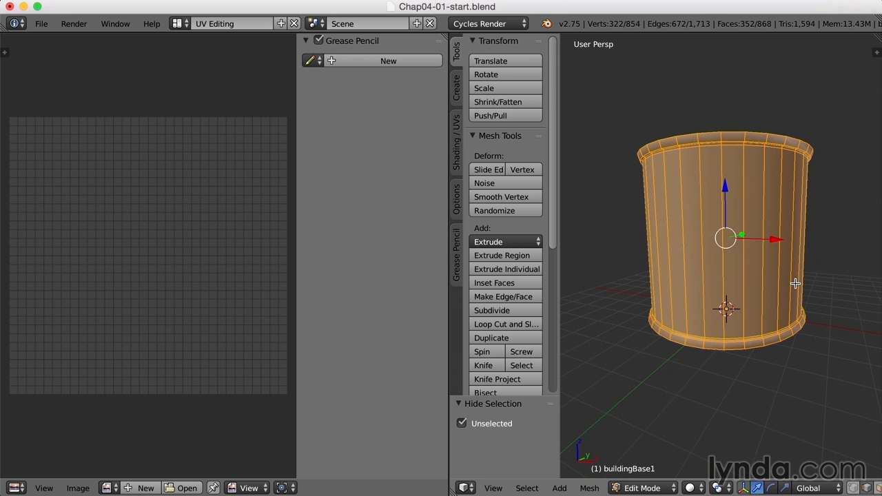
Step: Select only a vertical edge loop on the back of the cylinder, removing its top cap and upper rim edges from the selection
{"action": "key", "text": "a"}
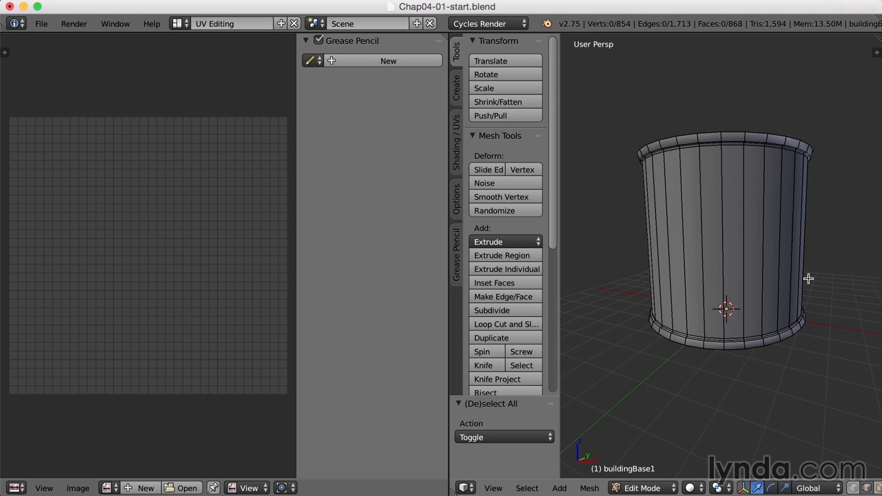
{"action": "middle_click_drag", "start_coordinate": [813, 275], "coordinate": [711, 253]}
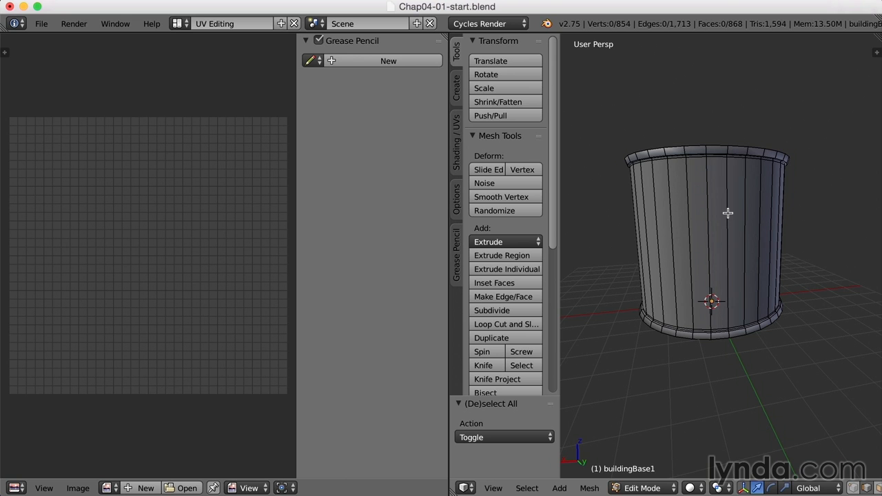
{"action": "right_click", "coordinate": [728, 213], "text": "alt"}
{"action": "middle_click_drag", "start_coordinate": [748, 232], "coordinate": [756, 258]}
{"action": "scroll", "coordinate": [769, 251], "scroll_direction": "up", "scroll_amount": 2}
{"action": "scroll", "coordinate": [770, 252], "scroll_direction": "up", "scroll_amount": 2}
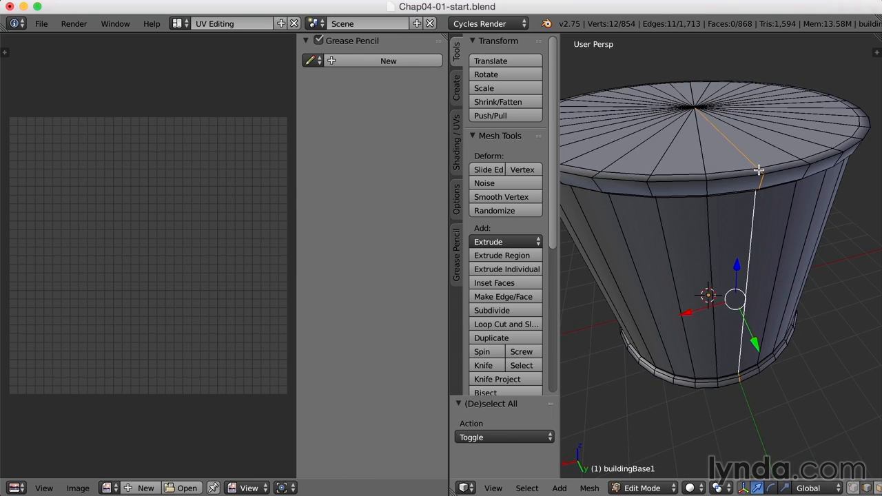
{"action": "right_click", "coordinate": [733, 144], "text": "shift"}
{"action": "mouse_move", "coordinate": [790, 187]}
{"action": "middle_mouse_down"}
{"action": "mouse_move", "coordinate": [754, 196]}
{"action": "mouse_move", "coordinate": [787, 177]}
{"action": "middle_mouse_up"}
{"action": "right_click", "coordinate": [726, 183], "text": "shift"}
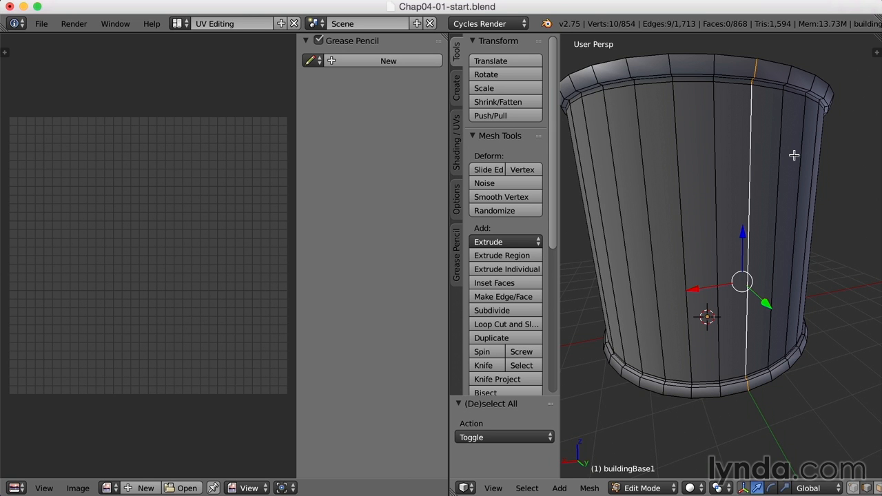
{"action": "middle_click_drag", "start_coordinate": [795, 134], "coordinate": [782, 175]}
{"action": "scroll", "coordinate": [782, 175], "scroll_direction": "up", "scroll_amount": 2}
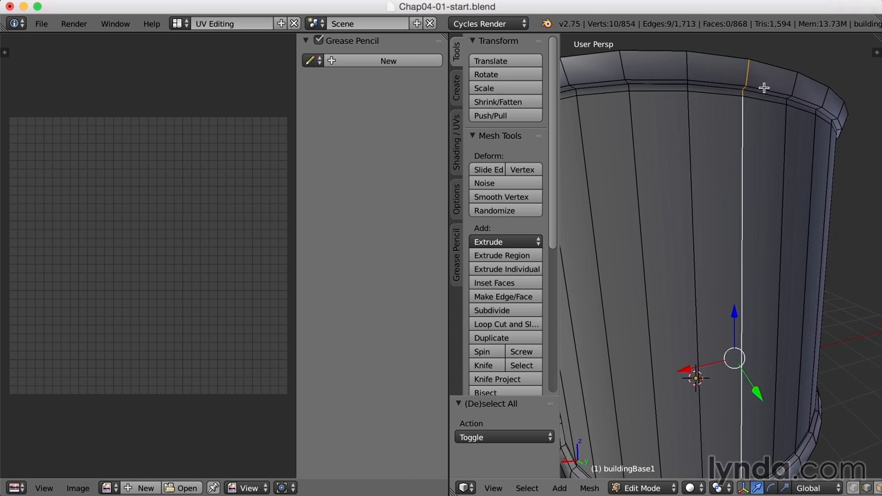
{"action": "right_click", "coordinate": [749, 73], "text": "shift"}
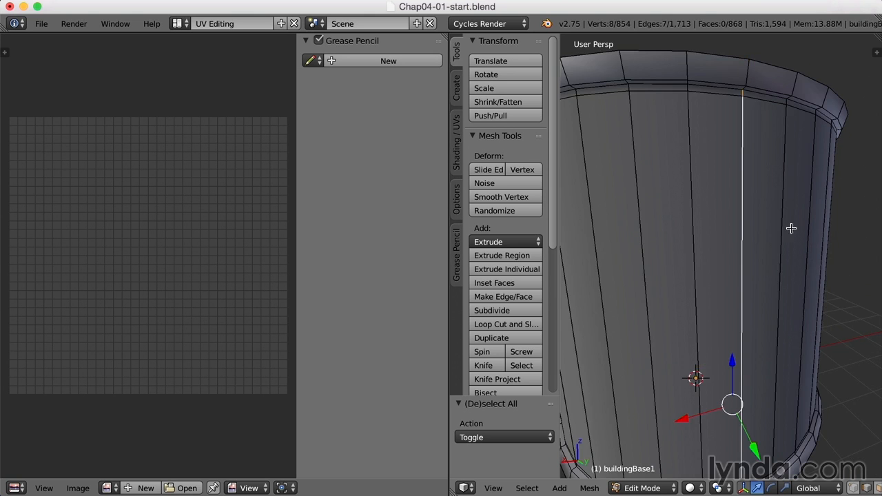
Step: Remove the bottom rim edges from the selection and mark the remaining vertical wall edges as a seam
{"action": "middle_click_drag", "start_coordinate": [771, 334], "coordinate": [786, 220], "text": "shift"}
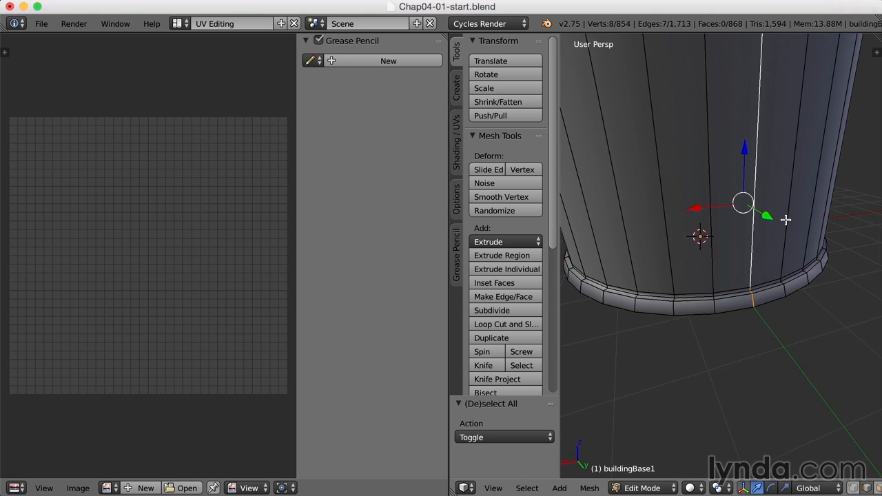
{"action": "right_click", "coordinate": [751, 292], "text": "shift"}
{"action": "right_click", "coordinate": [759, 303], "text": "shift"}
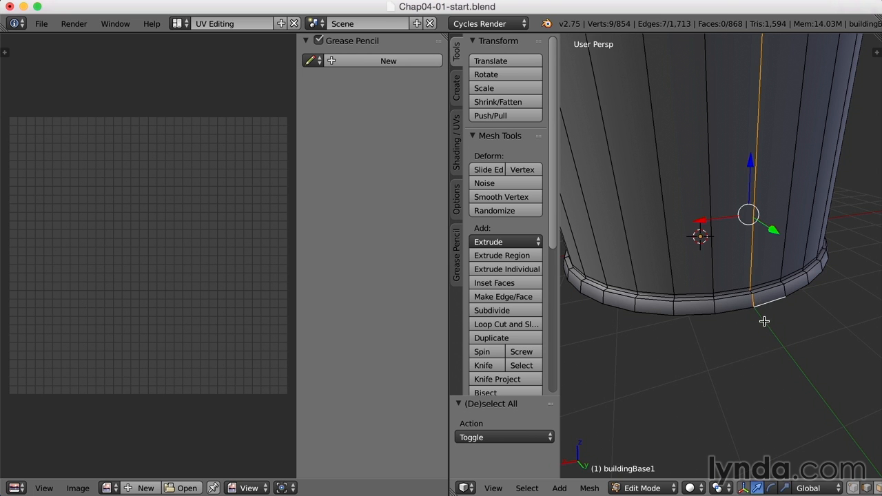
{"action": "right_click", "coordinate": [769, 303], "text": "shift"}
{"action": "right_click", "coordinate": [753, 302], "text": "shift"}
{"action": "middle_click_drag", "start_coordinate": [774, 298], "coordinate": [783, 273]}
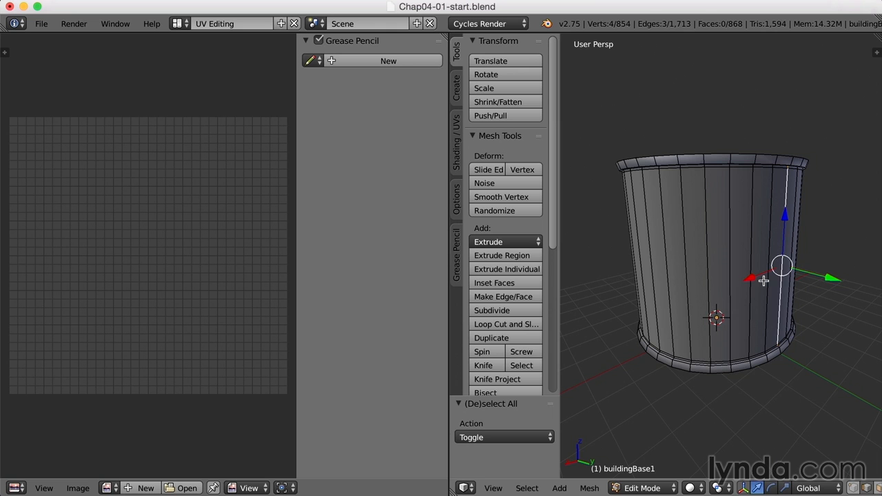
{"action": "key", "text": "ctrl+e"}
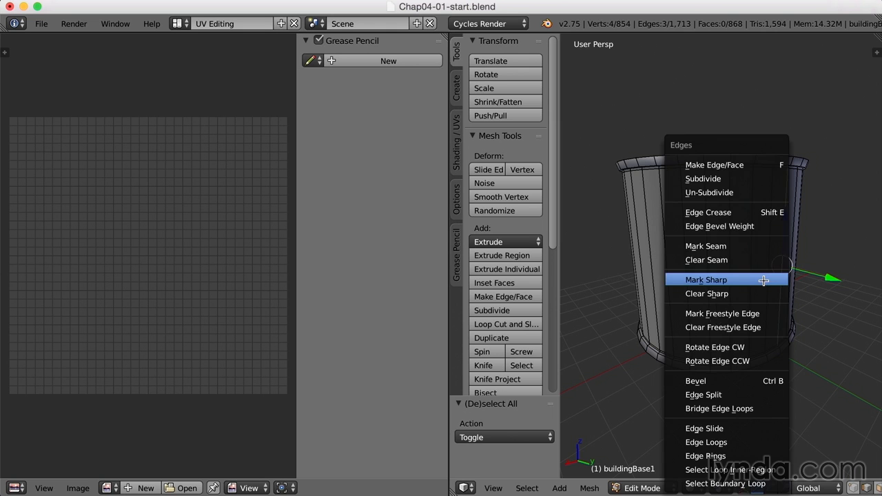
{"action": "left_click", "coordinate": [754, 246]}
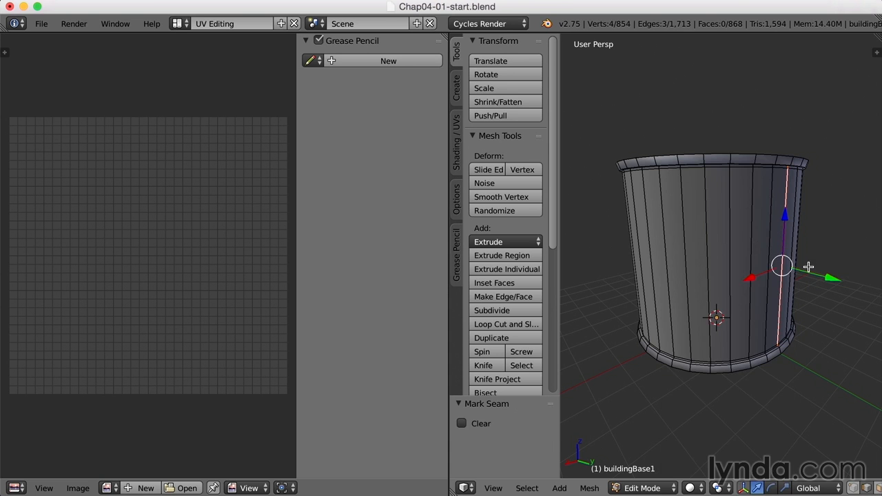
{"action": "key", "text": "a"}
Step: Mark the edge loop where the wall meets the underside of the upper rim as a seam
{"action": "mouse_move", "coordinate": [815, 264]}
{"action": "middle_mouse_down"}
{"action": "mouse_move", "coordinate": [756, 263]}
{"action": "mouse_move", "coordinate": [807, 265]}
{"action": "middle_mouse_up"}
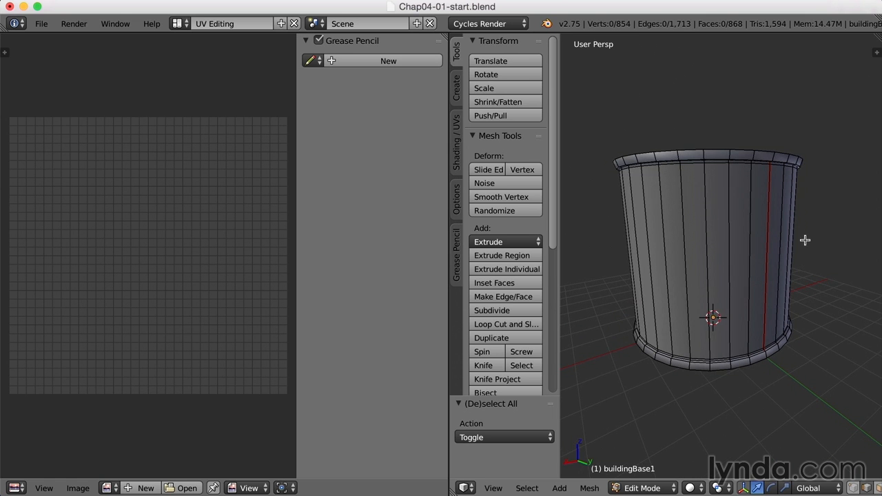
{"action": "scroll", "coordinate": [805, 241], "scroll_direction": "up", "scroll_amount": 2}
{"action": "middle_click_drag", "start_coordinate": [815, 215], "coordinate": [793, 272], "text": "shift"}
{"action": "scroll", "coordinate": [792, 273], "scroll_direction": "up", "scroll_amount": 5}
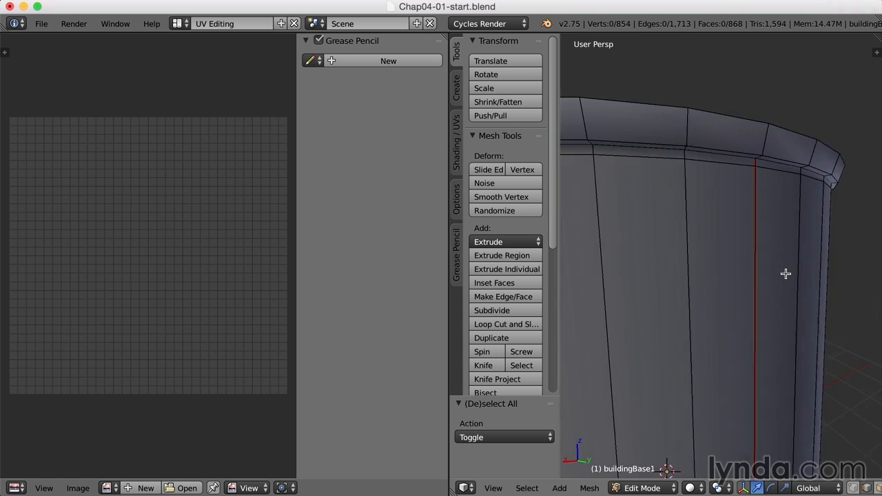
{"action": "left_click", "coordinate": [766, 138], "text": "alt"}
{"action": "key", "text": "ctrl+e"}
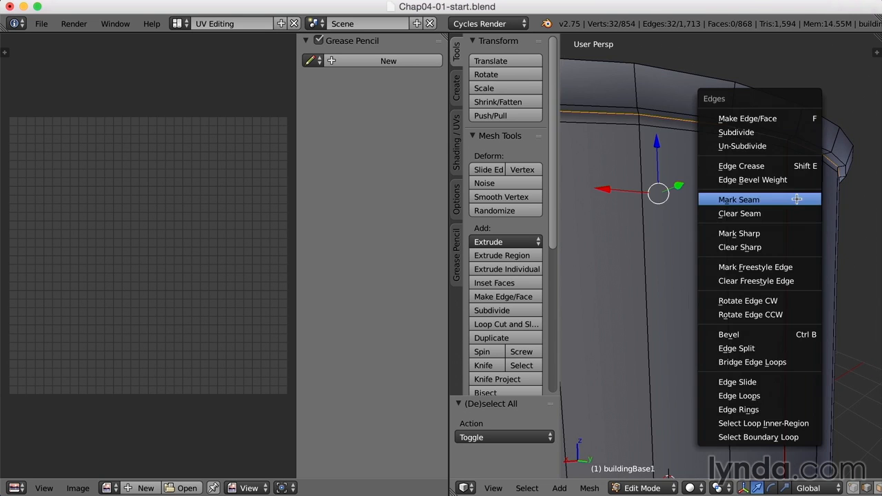
{"action": "left_click", "coordinate": [732, 198]}
{"action": "key", "text": "a"}
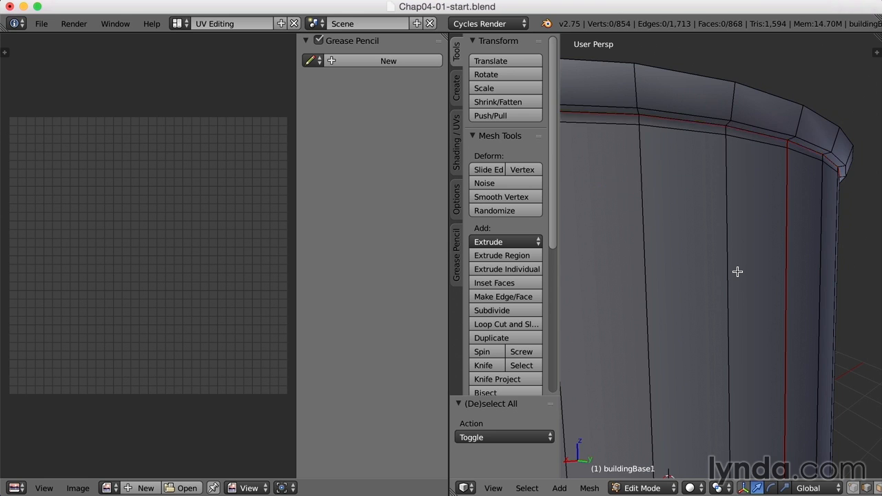
Step: Mark the edge loop where the wall meets the lower rim as a seam
{"action": "scroll", "coordinate": [738, 269], "scroll_direction": "down", "scroll_amount": 4}
{"action": "scroll", "coordinate": [745, 258], "scroll_direction": "up", "scroll_amount": 4}
{"action": "scroll", "coordinate": [758, 270], "scroll_direction": "up", "scroll_amount": 3}
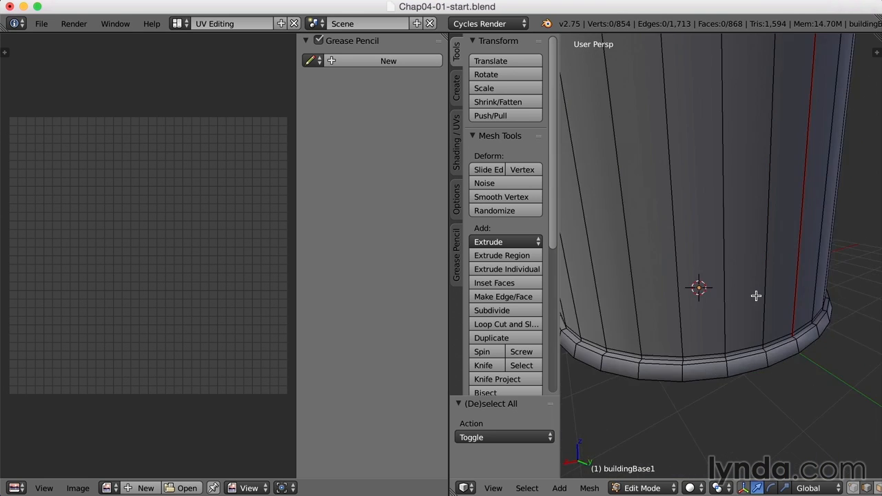
{"action": "middle_click_drag", "start_coordinate": [770, 311], "coordinate": [772, 277], "text": "shift"}
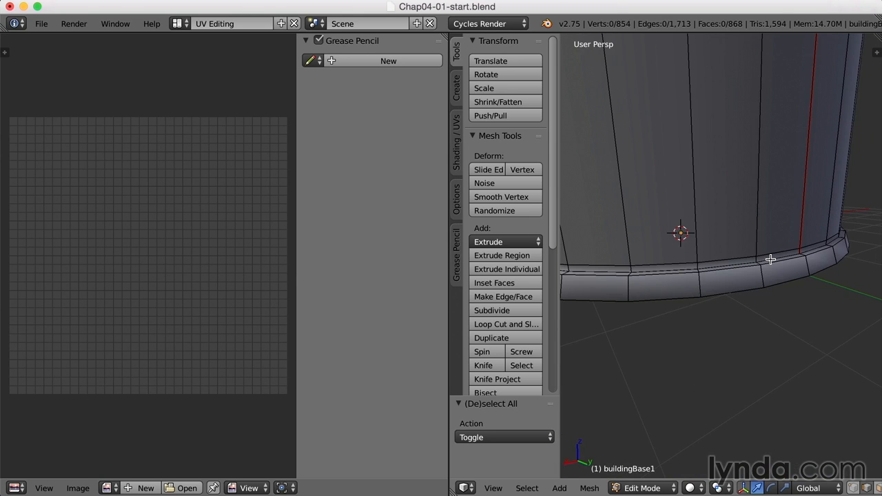
{"action": "right_click", "coordinate": [770, 260], "text": "alt"}
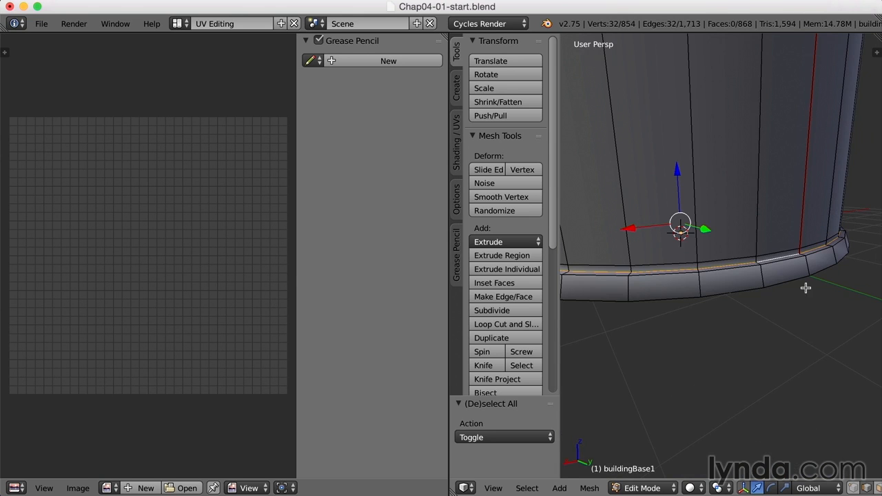
{"action": "key", "text": "ctrl+e"}
{"action": "left_click", "coordinate": [784, 246]}
{"action": "key", "text": "a"}
Step: Mark the outer edge loop around the cylinder's top cap as a seam
{"action": "scroll", "coordinate": [787, 299], "scroll_direction": "down", "scroll_amount": 5}
{"action": "middle_click_drag", "start_coordinate": [744, 235], "coordinate": [740, 262]}
{"action": "scroll", "coordinate": [745, 259], "scroll_direction": "up", "scroll_amount": 2}
{"action": "left_click", "coordinate": [729, 244], "text": "alt"}
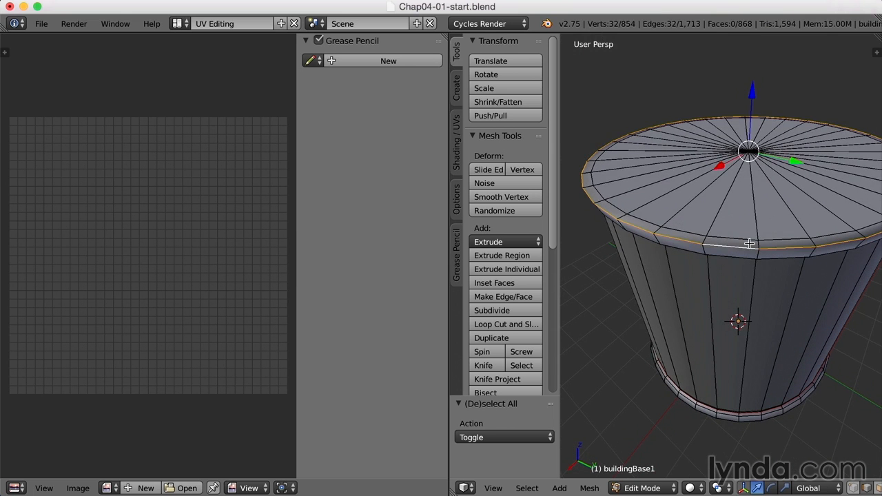
{"action": "key", "text": "ctrl+e"}
{"action": "left_click", "coordinate": [748, 187]}
{"action": "key", "text": "a"}
Step: Mark the outer edge loop around the cylinder's bottom cap as a seam and deselect everything
{"action": "middle_click_drag", "start_coordinate": [760, 337], "coordinate": [769, 190]}
{"action": "right_click", "coordinate": [764, 201]}
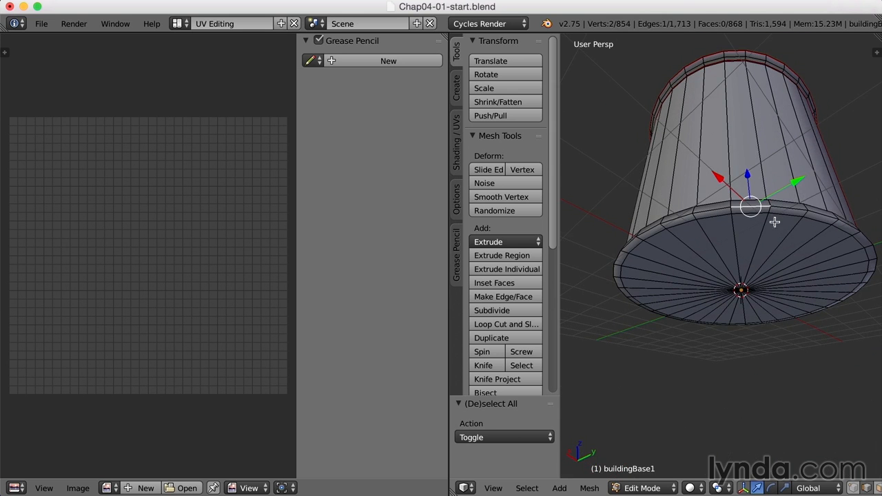
{"action": "right_click", "coordinate": [793, 208], "text": "alt"}
{"action": "key", "text": "ctrl+e"}
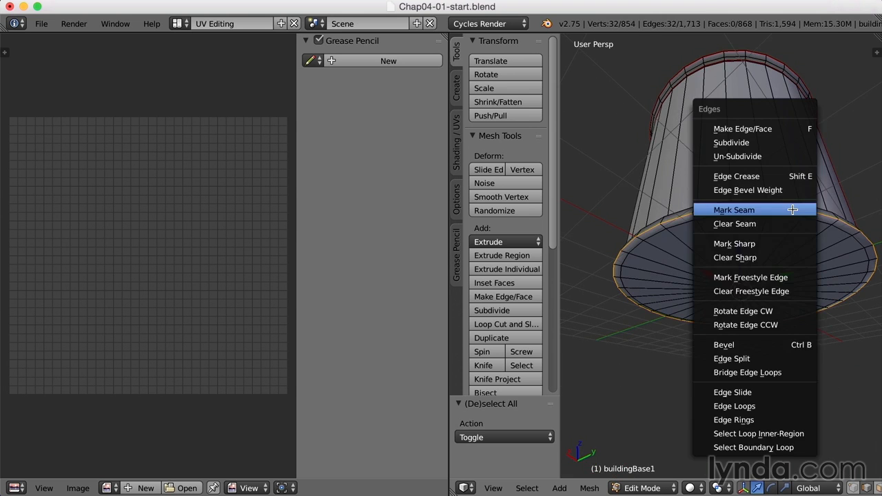
{"action": "left_click", "coordinate": [793, 209]}
{"action": "key", "text": "a"}
{"action": "middle_click_drag", "start_coordinate": [797, 236], "coordinate": [793, 263]}
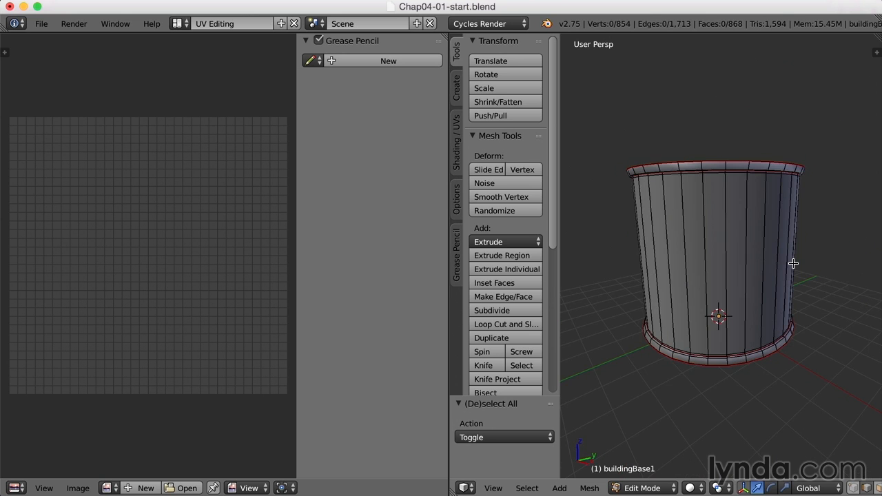
Step: Select all visible faces of the cylindrical body and unwrap them along the marked seams
{"action": "key", "text": "a"}
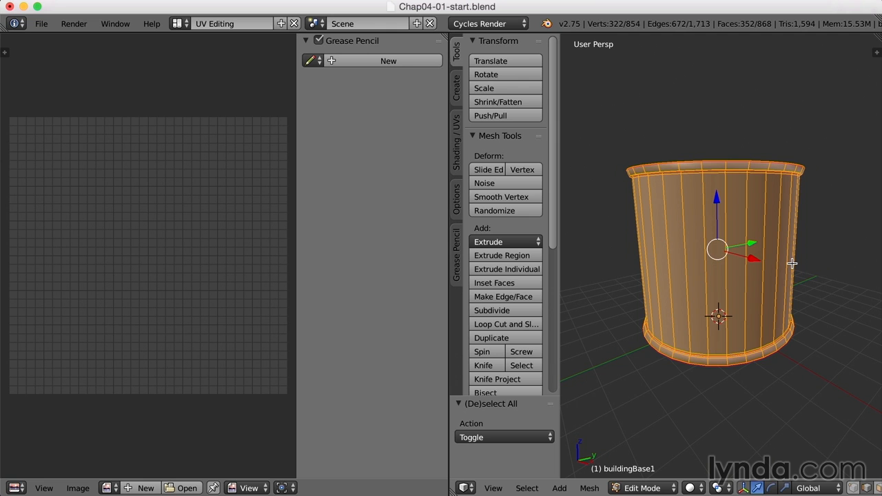
{"action": "key", "text": "u"}
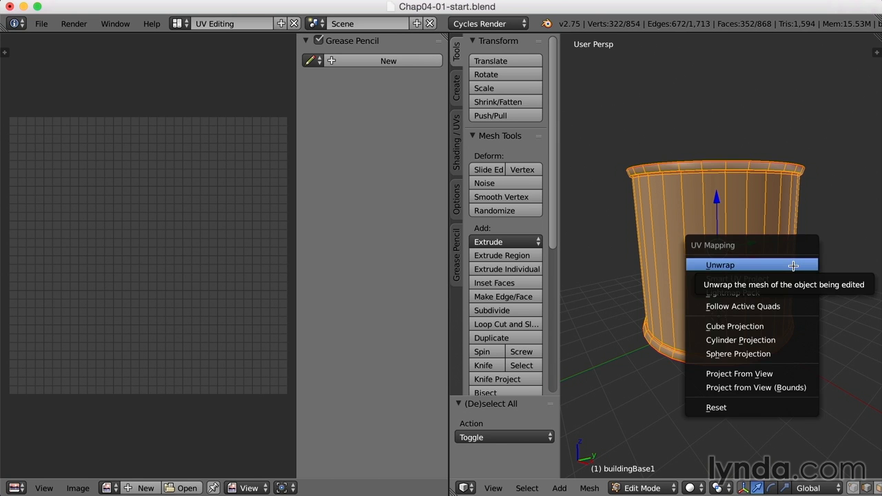
{"action": "left_click", "coordinate": [793, 266]}
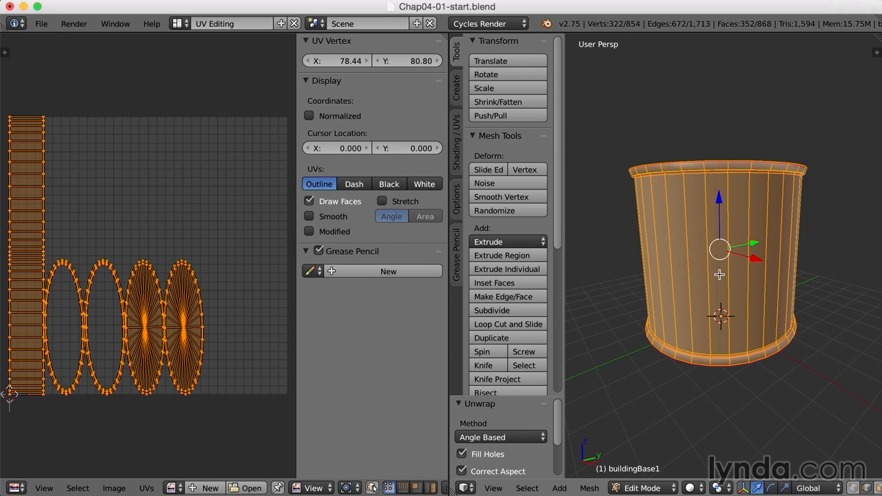
{"action": "key", "text": "u"}
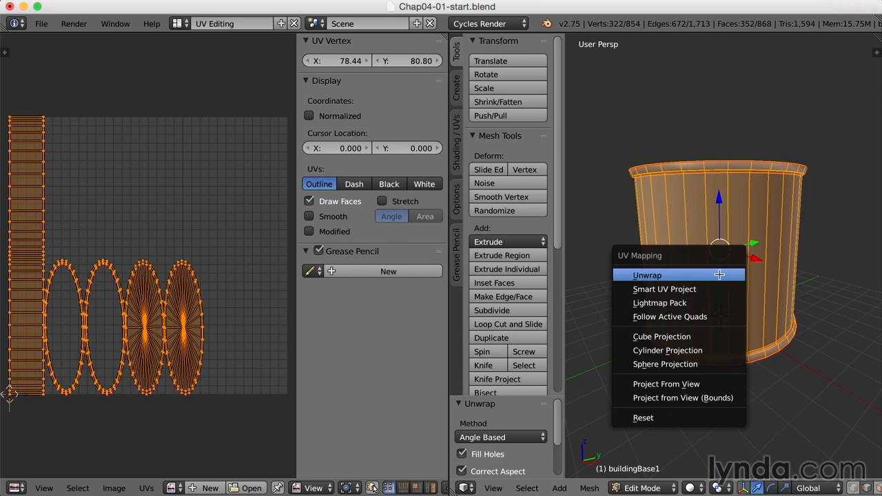
{"action": "left_click", "coordinate": [719, 275]}
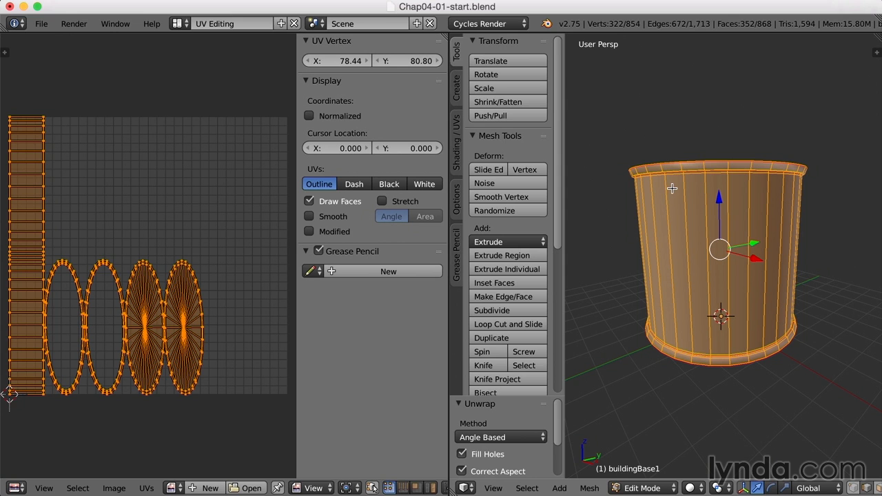
Step: Switch to the Default screen layout, reveal the mesh's hidden door and windows, and return to Object Mode
{"action": "left_click", "coordinate": [178, 23]}
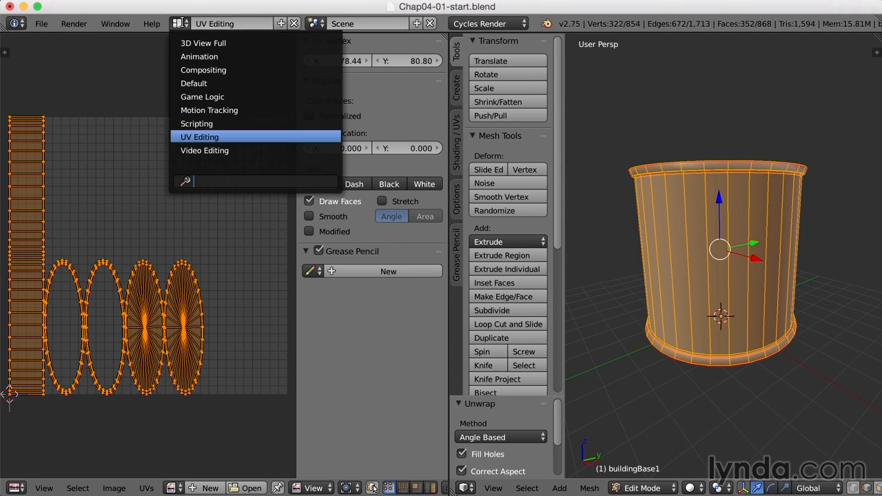
{"action": "left_click", "coordinate": [194, 83]}
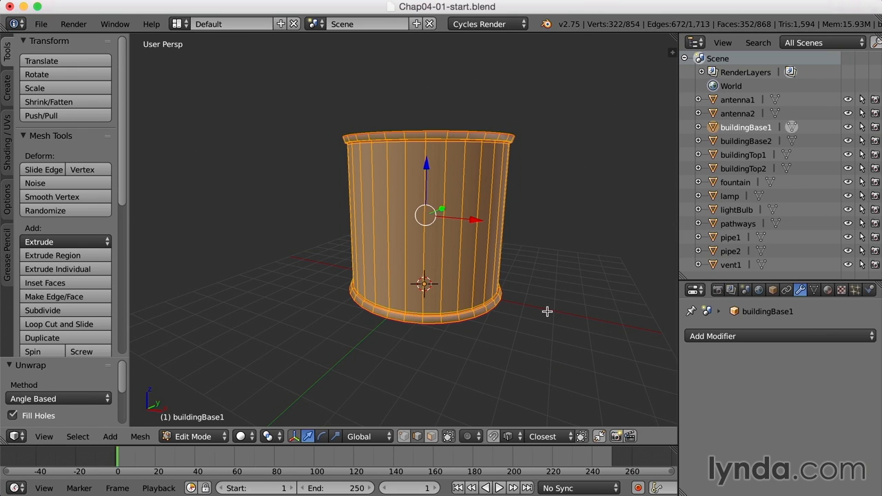
{"action": "key", "text": "alt+h"}
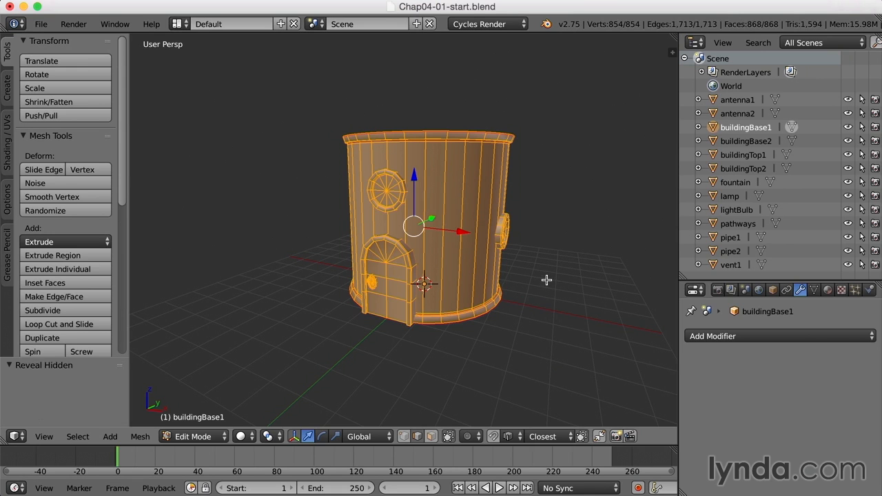
{"action": "key", "text": "Tab"}
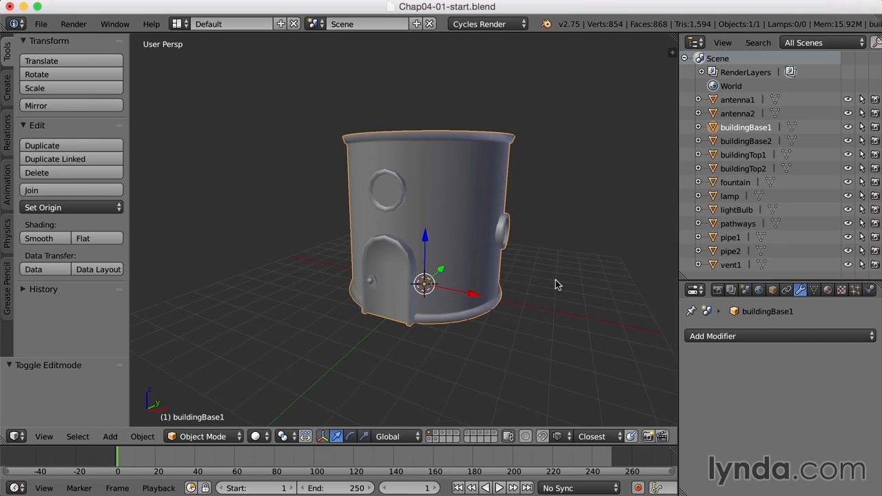
Step: Show the object's transform values and apply the rotation and scale of buildingBase1
{"action": "key", "text": "n"}
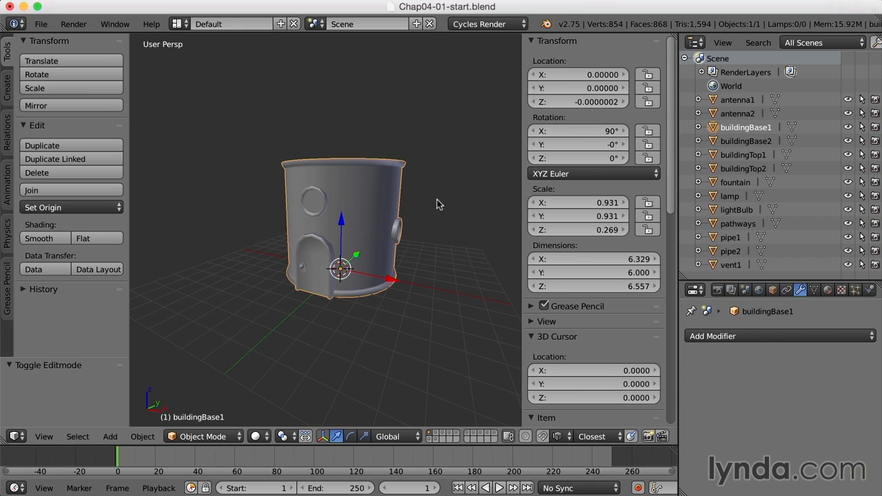
{"action": "key", "text": "ctrl+a"}
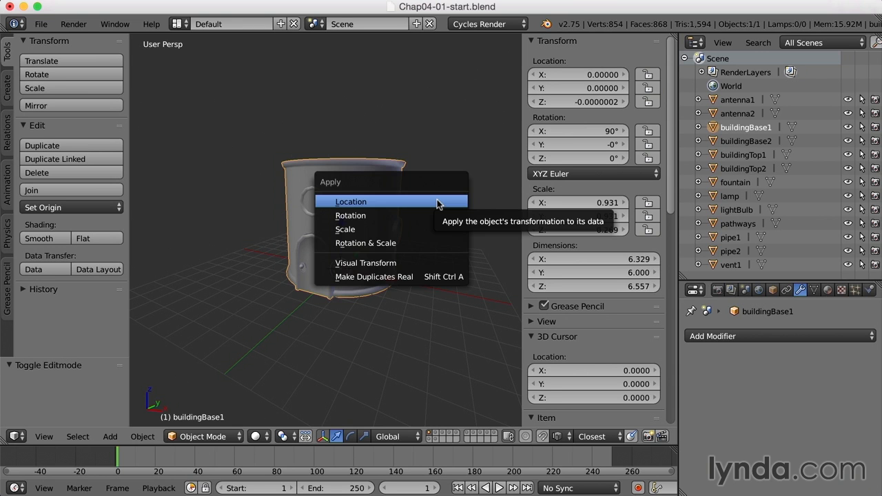
{"action": "left_click", "coordinate": [411, 247]}
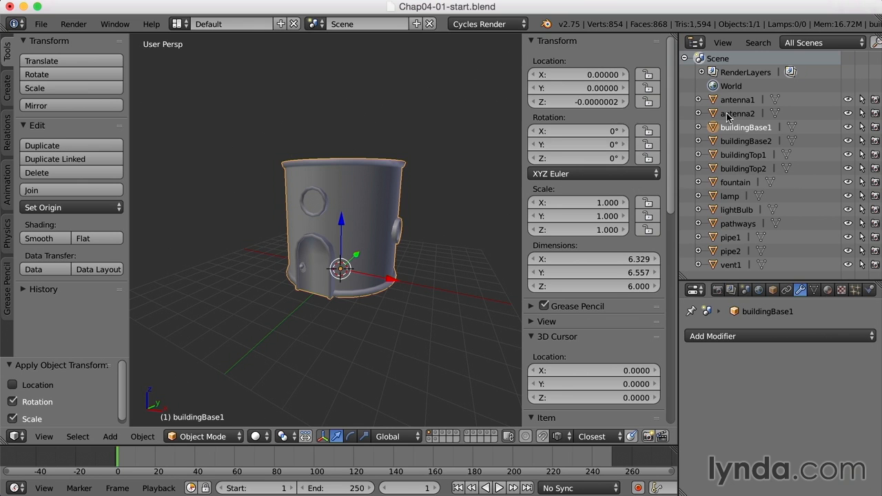
Step: Return to the UV Editing layout and enter Edit Mode on buildingBase1 with nothing selected
{"action": "left_click", "coordinate": [178, 23]}
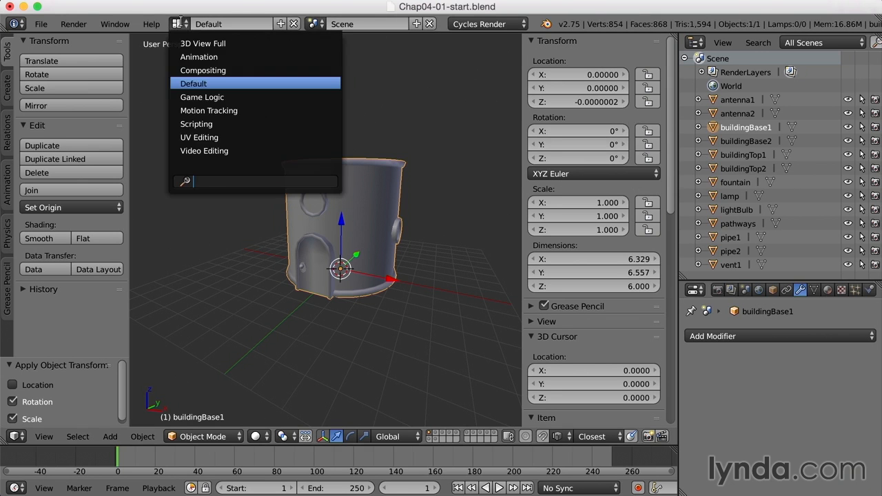
{"action": "left_click", "coordinate": [207, 137]}
{"action": "middle_click_drag", "start_coordinate": [720, 294], "coordinate": [821, 308]}
{"action": "key", "text": "Tab"}
{"action": "key", "text": "a"}
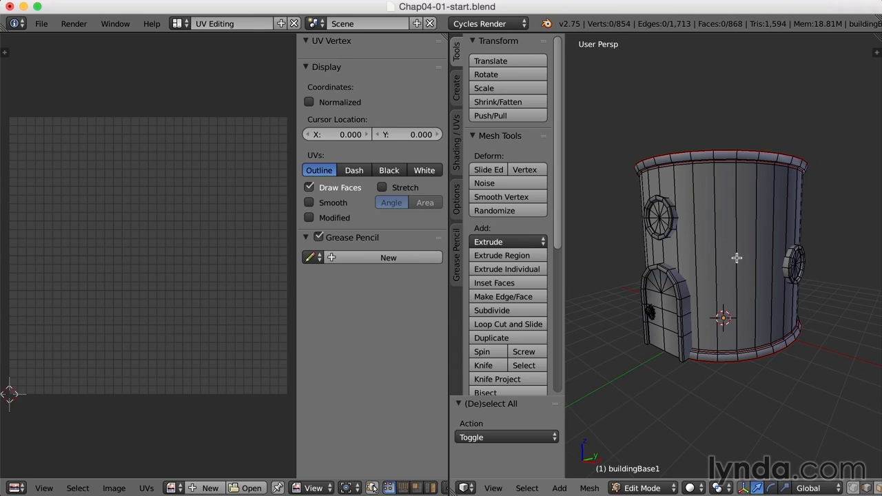
Step: Select the linked wall, rim and cap sections of the cylinder and hide the unselected door and windows
{"action": "key", "text": "l"}
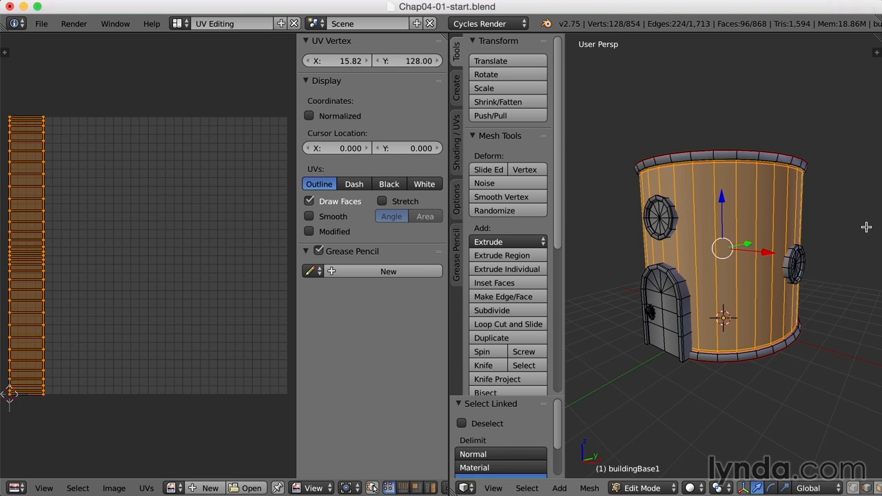
{"action": "key", "text": "l"}
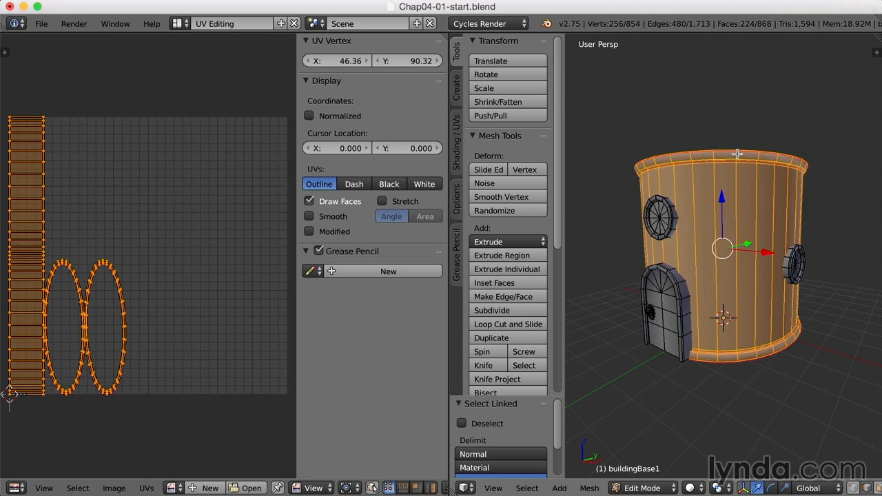
{"action": "middle_click_drag", "start_coordinate": [850, 255], "coordinate": [844, 274]}
{"action": "key", "text": "l"}
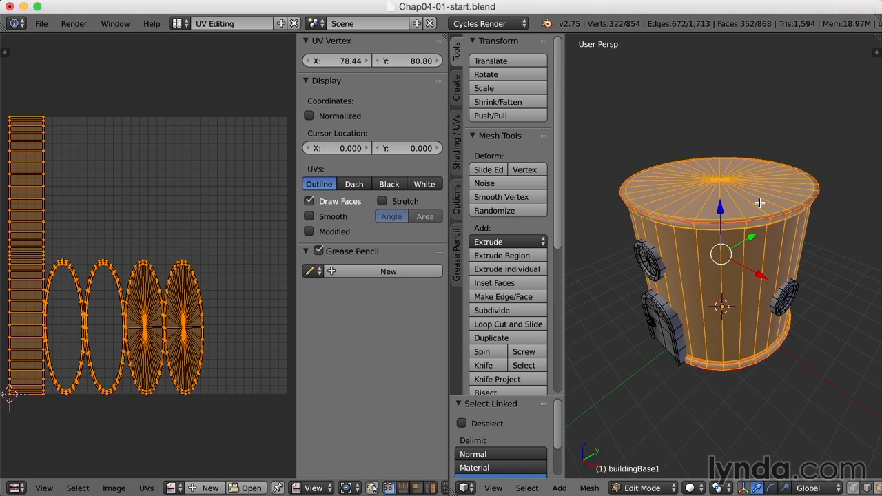
{"action": "middle_click_drag", "start_coordinate": [811, 303], "coordinate": [835, 292]}
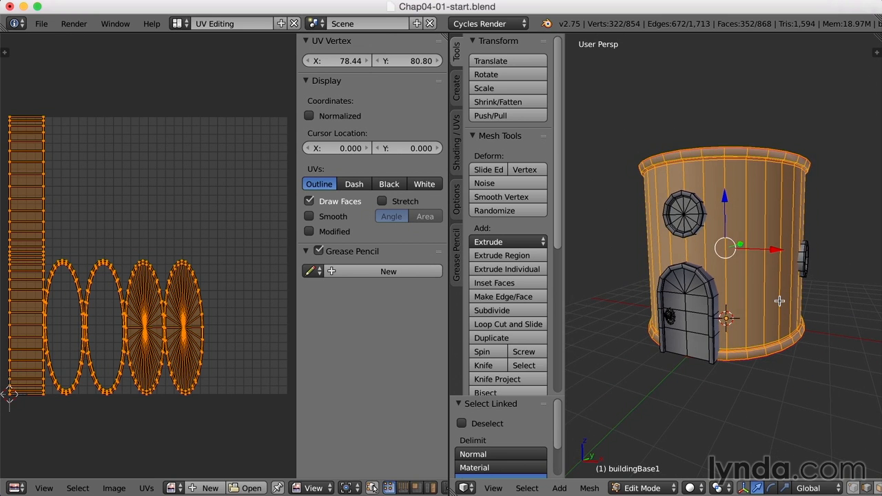
{"action": "key", "text": "shift+h"}
{"action": "middle_click_drag", "start_coordinate": [790, 329], "coordinate": [819, 316]}
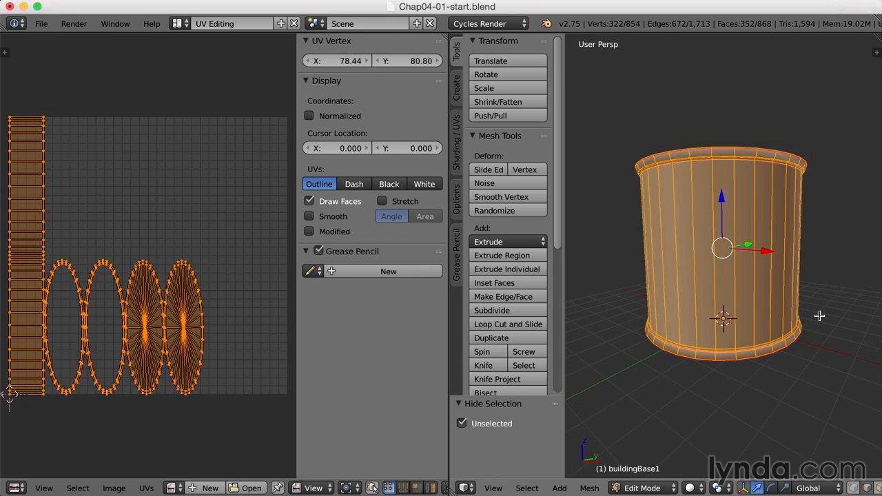
Step: Unwrap the isolated cylinder body and reveal the hidden door and windows
{"action": "key", "text": "u"}
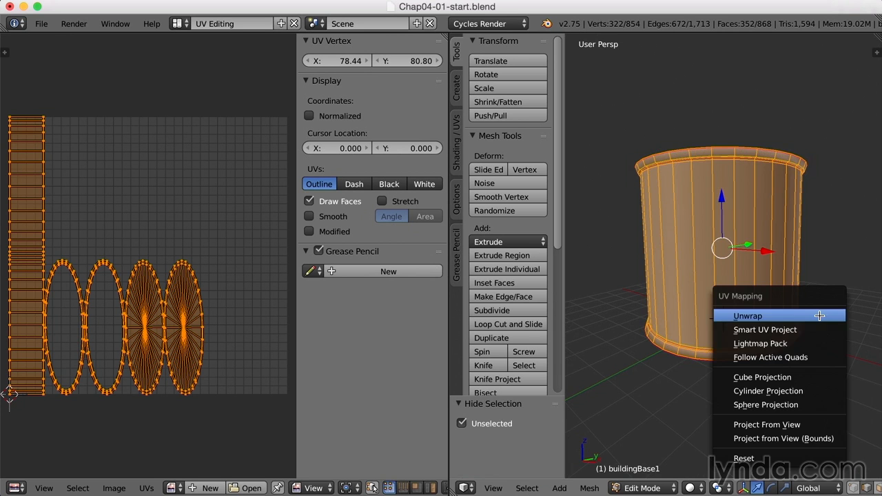
{"action": "left_click", "coordinate": [748, 316]}
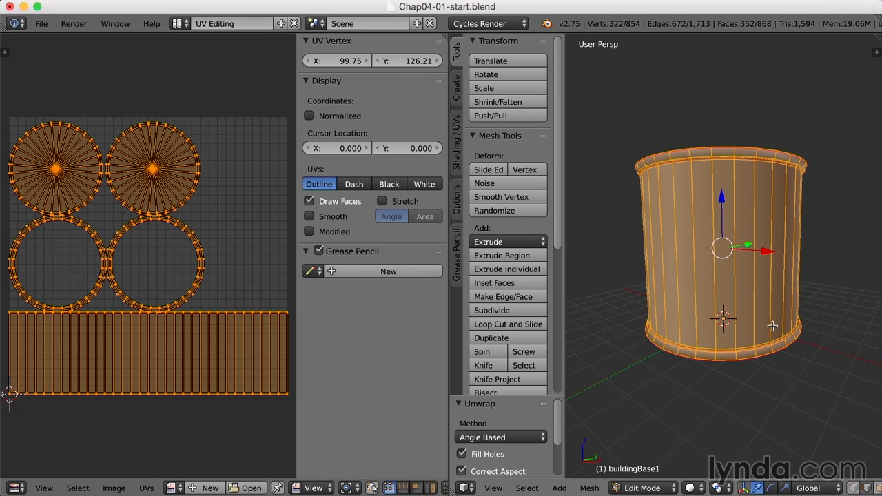
{"action": "key", "text": "alt+h"}
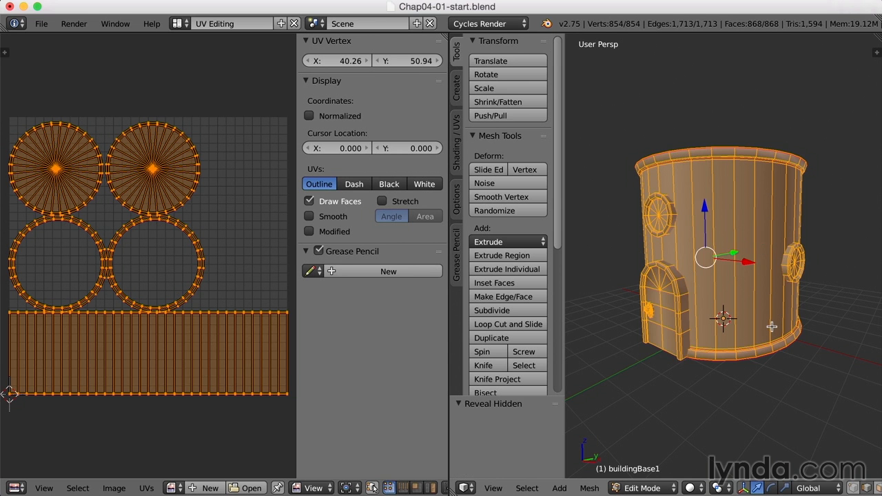
Step: Isolate the round window above the door by hiding all other geometry, and frame it in the 3D view
{"action": "key", "text": "a"}
{"action": "middle_click_drag", "start_coordinate": [799, 303], "coordinate": [676, 182]}
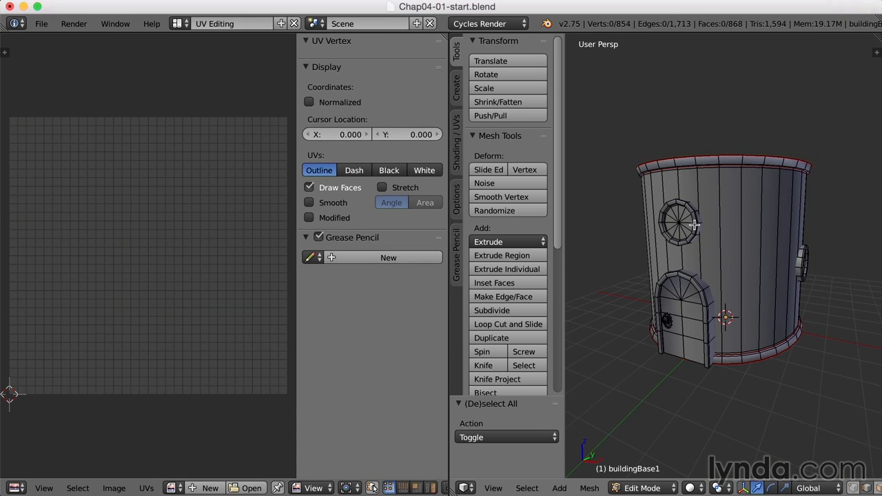
{"action": "key", "text": "l"}
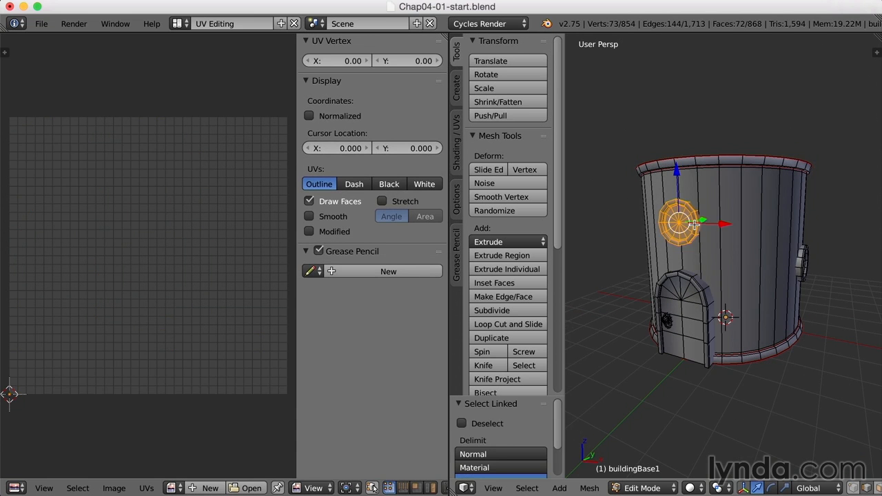
{"action": "key", "text": "shift+h"}
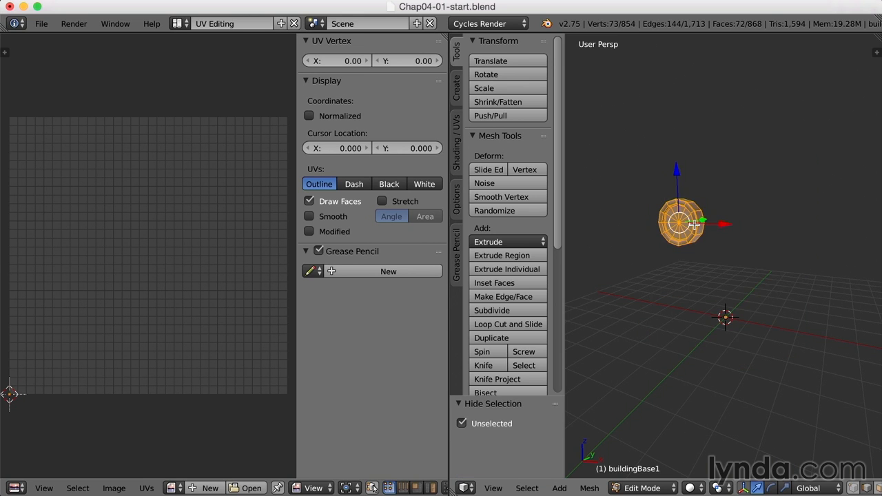
{"action": "key", "text": "KP_Decimal"}
{"action": "mouse_move", "coordinate": [733, 240]}
{"action": "middle_mouse_down"}
{"action": "mouse_move", "coordinate": [757, 228]}
{"action": "mouse_move", "coordinate": [744, 213]}
{"action": "mouse_move", "coordinate": [725, 226]}
{"action": "mouse_move", "coordinate": [720, 249]}
{"action": "middle_mouse_up"}
Step: Mark the edge loop around the round window's pane, inside the frame, as a seam and clear the selection
{"action": "key", "text": "a"}
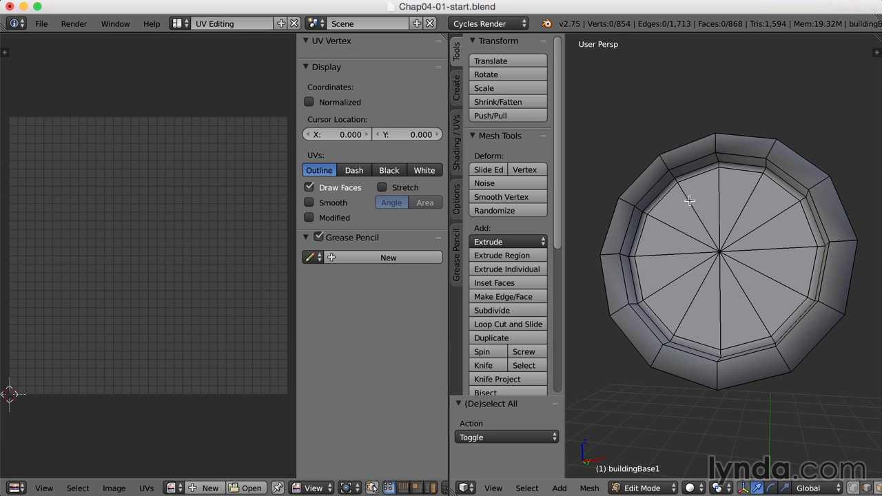
{"action": "right_click", "coordinate": [663, 190], "text": "alt"}
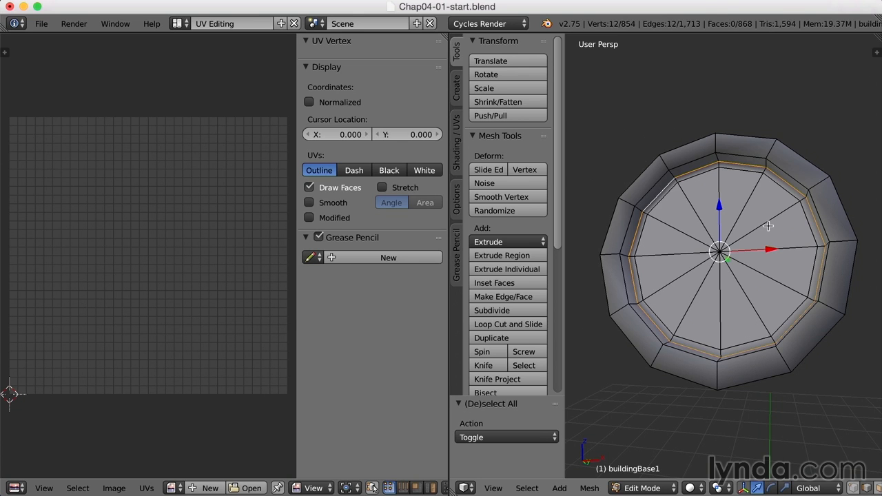
{"action": "key", "text": "ctrl+e"}
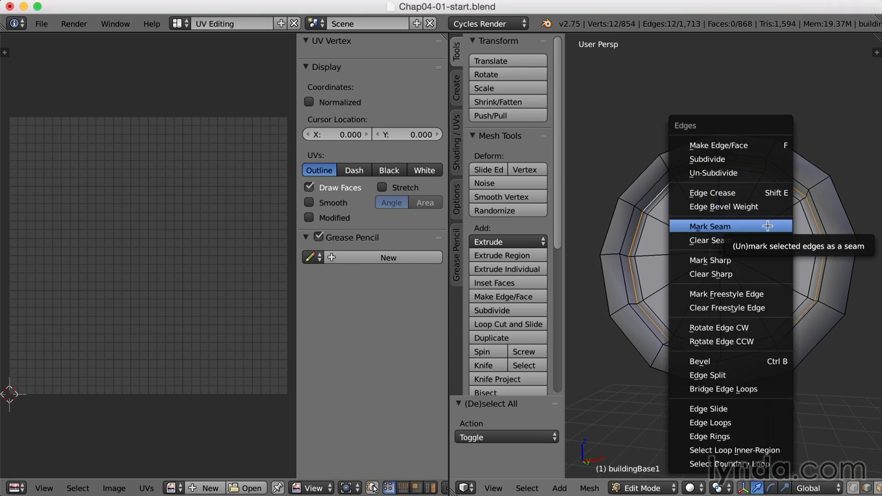
{"action": "left_click", "coordinate": [768, 226]}
{"action": "key", "text": "a"}
{"action": "mouse_move", "coordinate": [754, 223]}
{"action": "middle_mouse_down"}
{"action": "mouse_move", "coordinate": [764, 227]}
{"action": "mouse_move", "coordinate": [722, 231]}
{"action": "mouse_move", "coordinate": [758, 235]}
{"action": "middle_mouse_up"}
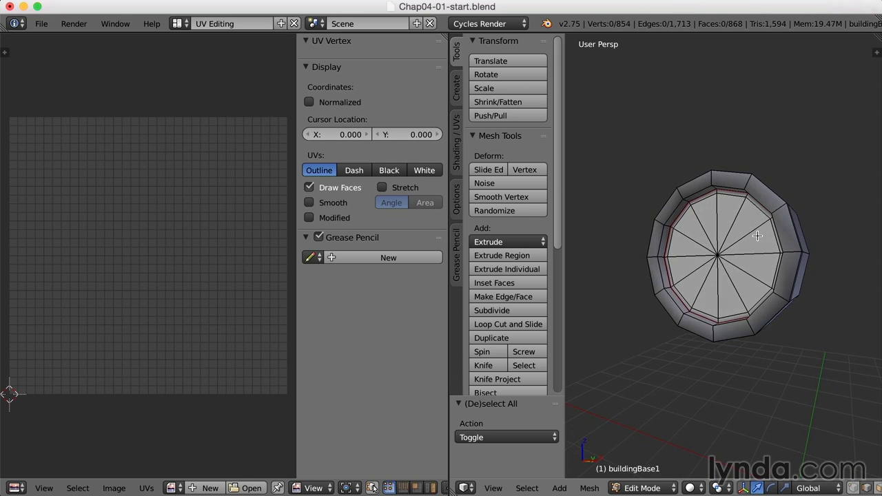
Step: Select the whole round window and unwrap it along its marked seam
{"action": "key", "text": "a"}
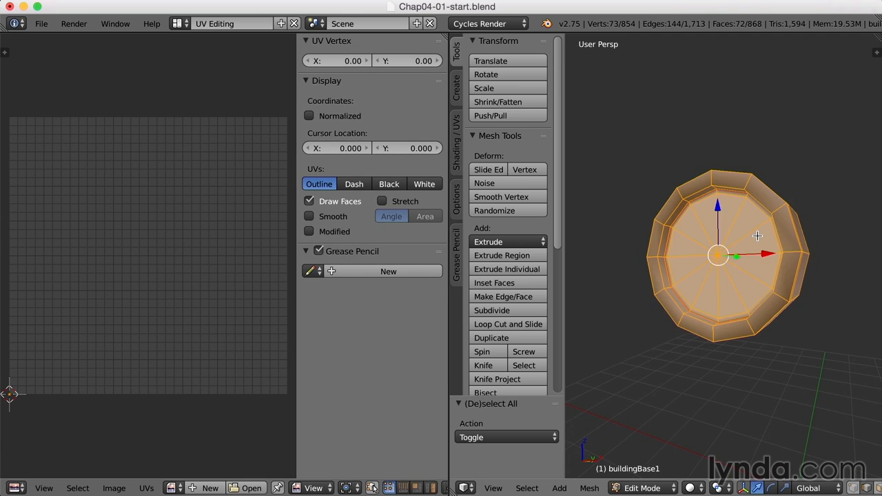
{"action": "key", "text": "u"}
{"action": "left_click", "coordinate": [730, 237]}
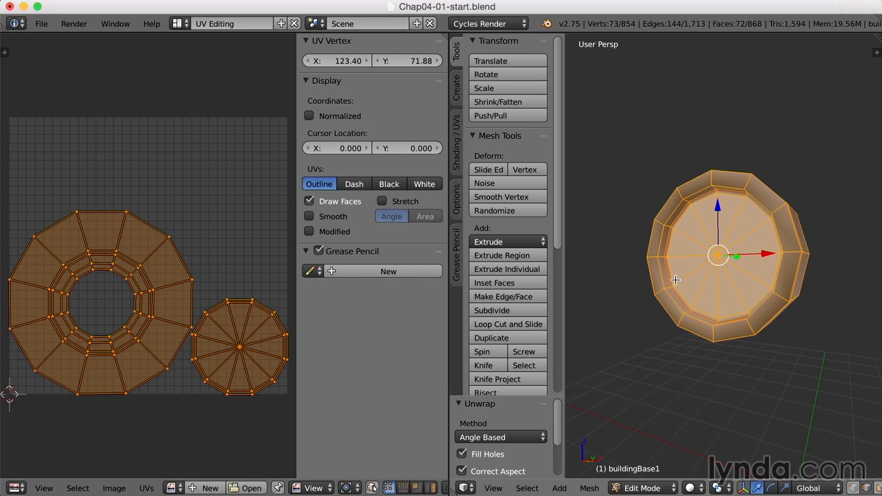
{"action": "middle_click_drag", "start_coordinate": [845, 303], "coordinate": [800, 321]}
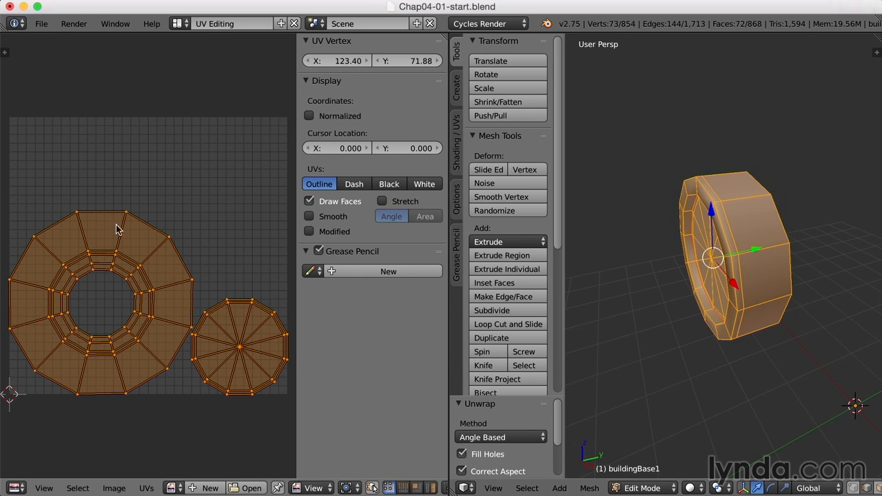
Step: Turn on the UV stretch display for the unwrapped round window and clear the mesh selection
{"action": "left_click", "coordinate": [383, 201]}
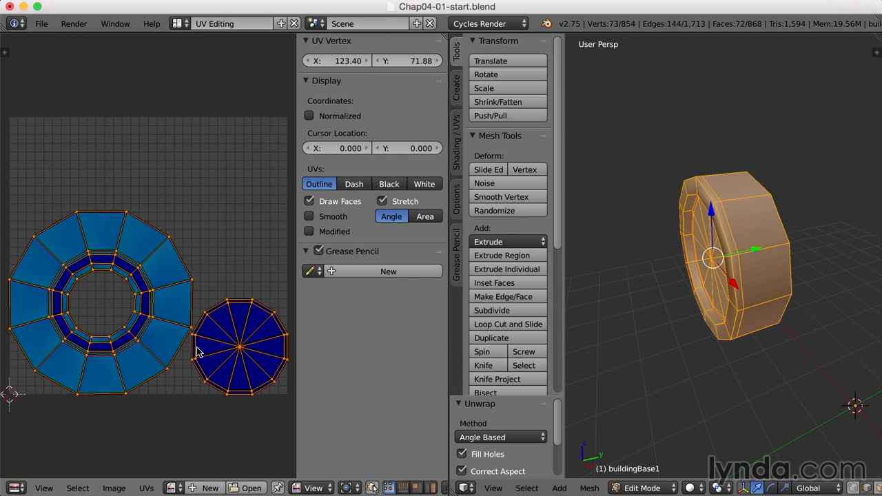
{"action": "middle_click_drag", "start_coordinate": [746, 314], "coordinate": [757, 313]}
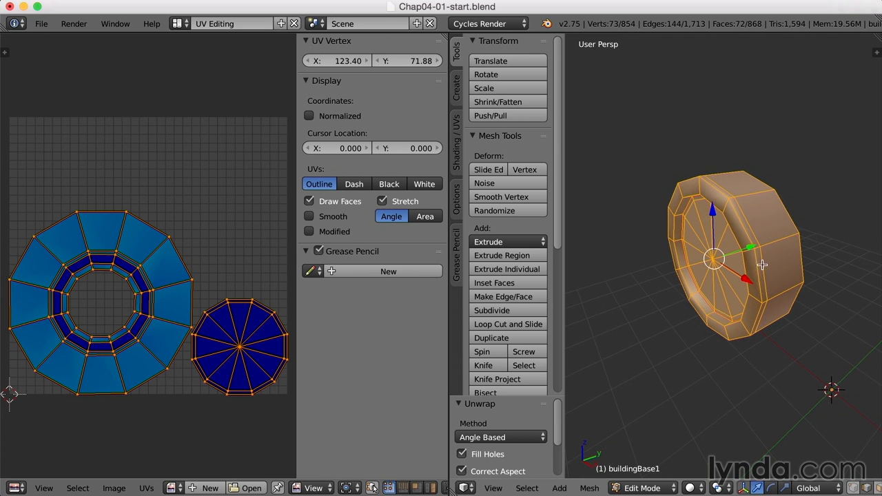
{"action": "key", "text": "a"}
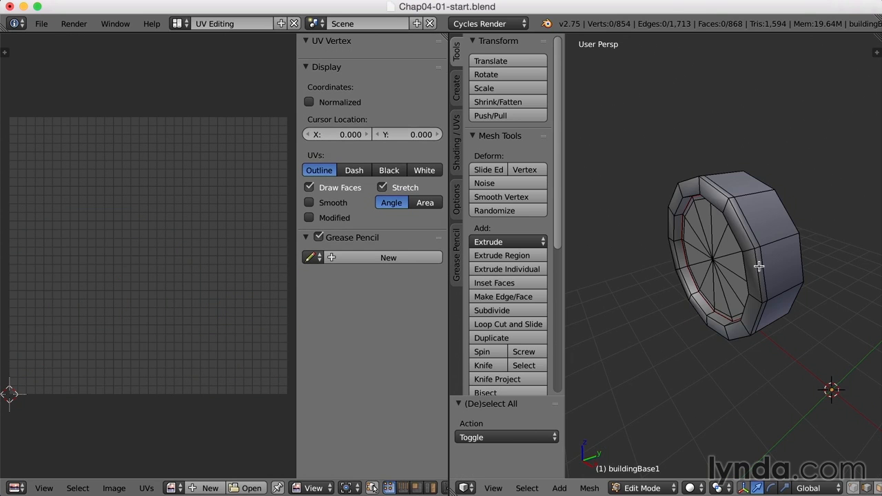
Step: Mark the outer front edge loop of the round window's frame as a seam and clear the selection
{"action": "right_click", "coordinate": [759, 266], "text": "alt"}
{"action": "mouse_move", "coordinate": [799, 301]}
{"action": "middle_mouse_down"}
{"action": "mouse_move", "coordinate": [783, 299]}
{"action": "mouse_move", "coordinate": [790, 297]}
{"action": "middle_mouse_up"}
{"action": "key", "text": "ctrl+e"}
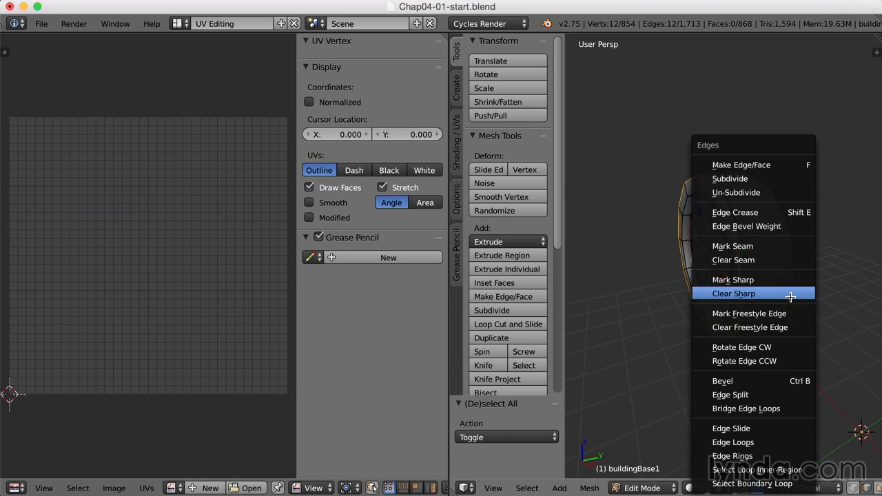
{"action": "left_click", "coordinate": [733, 245]}
{"action": "key", "text": "a"}
Step: Mark the edges crossing the depth of the round window's outer rim as a seam and clear the selection
{"action": "middle_click_drag", "start_coordinate": [732, 366], "coordinate": [738, 313]}
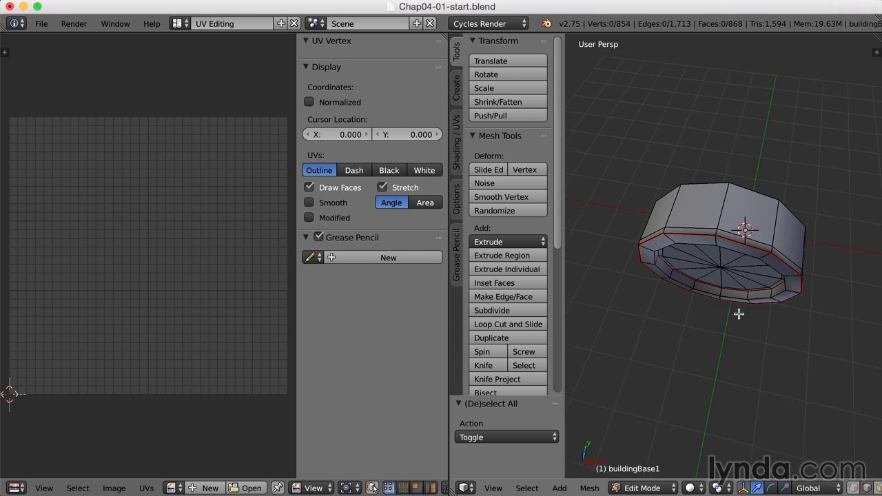
{"action": "right_click", "coordinate": [716, 223]}
{"action": "right_click", "coordinate": [726, 176], "text": "shift"}
{"action": "middle_click_drag", "start_coordinate": [771, 289], "coordinate": [758, 284]}
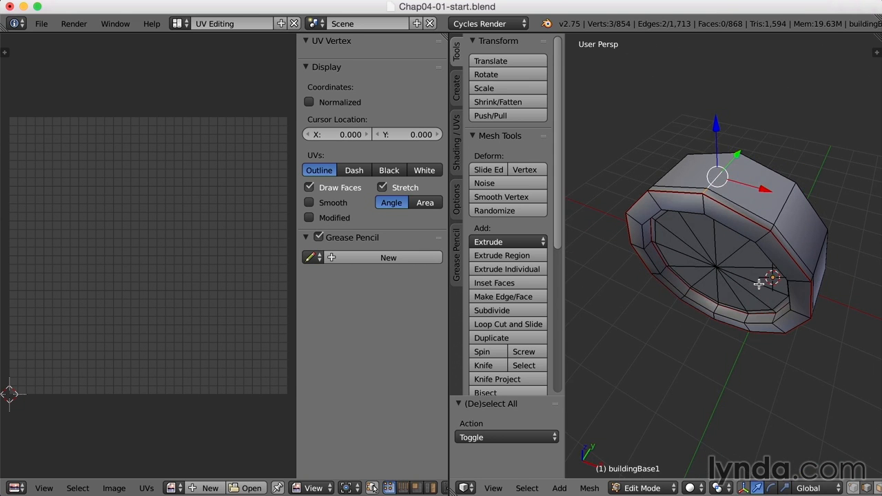
{"action": "key", "text": "ctrl+e"}
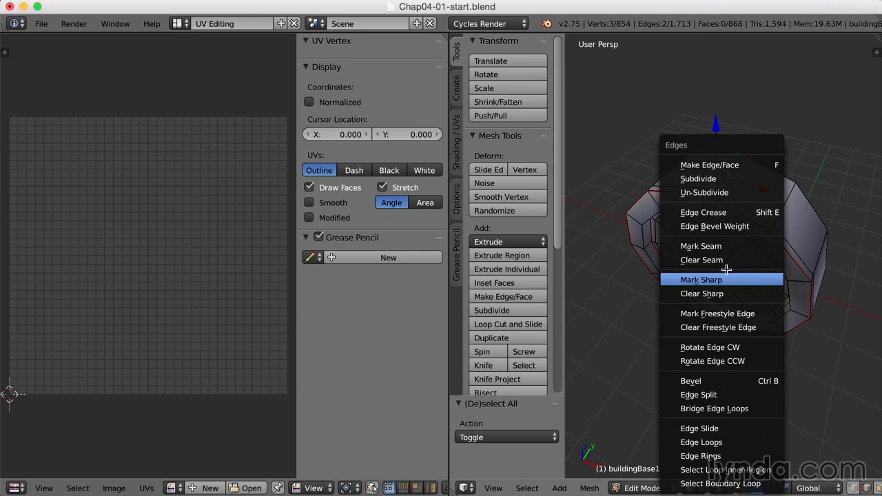
{"action": "left_click", "coordinate": [720, 247]}
{"action": "key", "text": "a"}
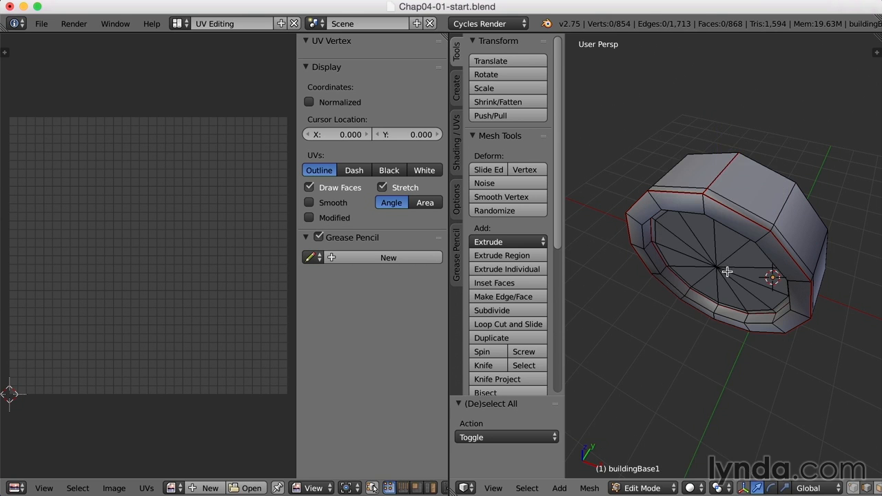
Step: Select the whole round window and unwrap it again using the added rim seams
{"action": "middle_click_drag", "start_coordinate": [737, 357], "coordinate": [738, 290]}
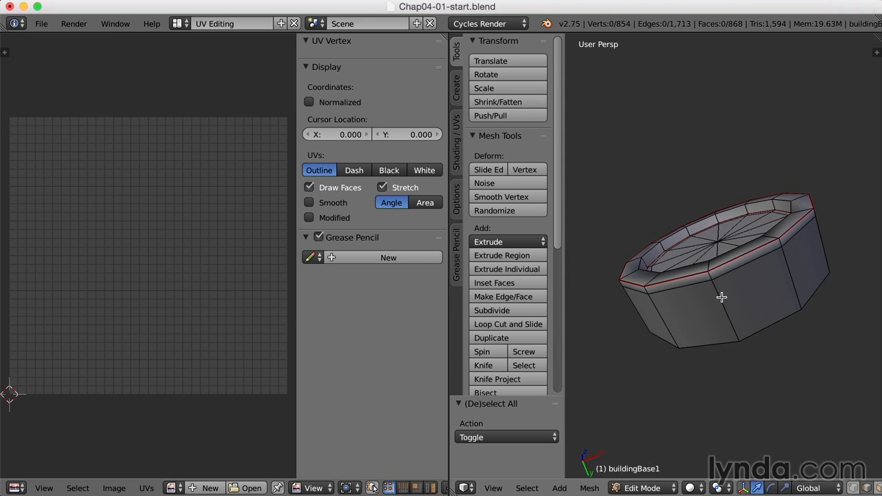
{"action": "middle_click_drag", "start_coordinate": [780, 288], "coordinate": [779, 333]}
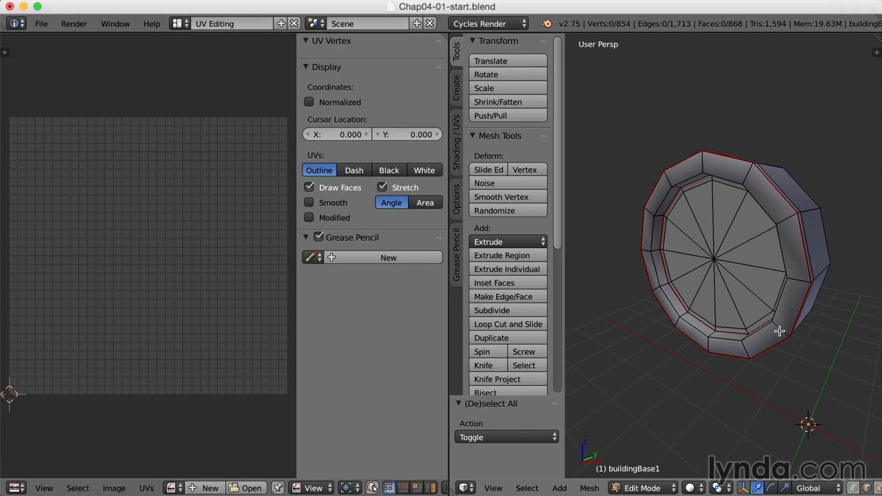
{"action": "middle_click_drag", "start_coordinate": [766, 268], "coordinate": [766, 304]}
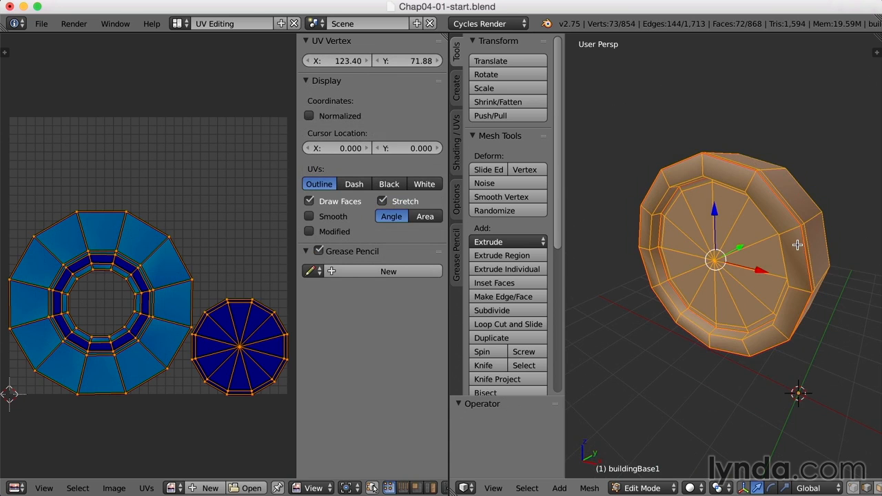
{"action": "key", "text": "u"}
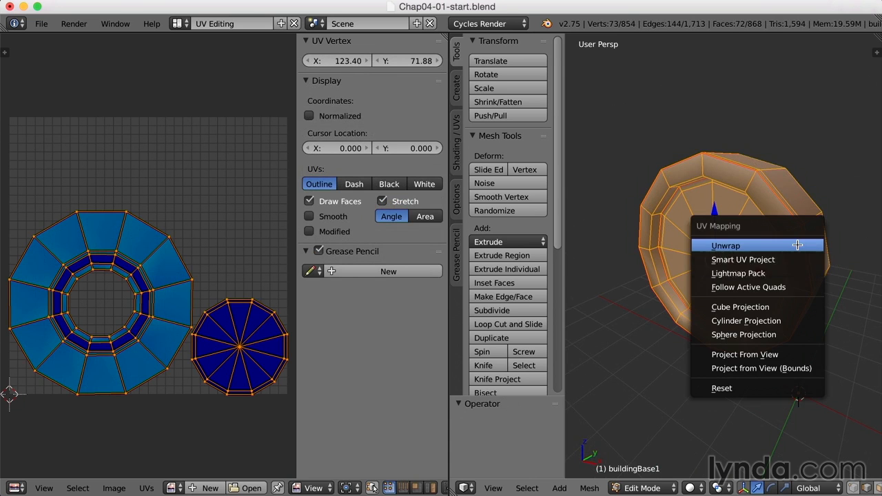
{"action": "left_click", "coordinate": [798, 245]}
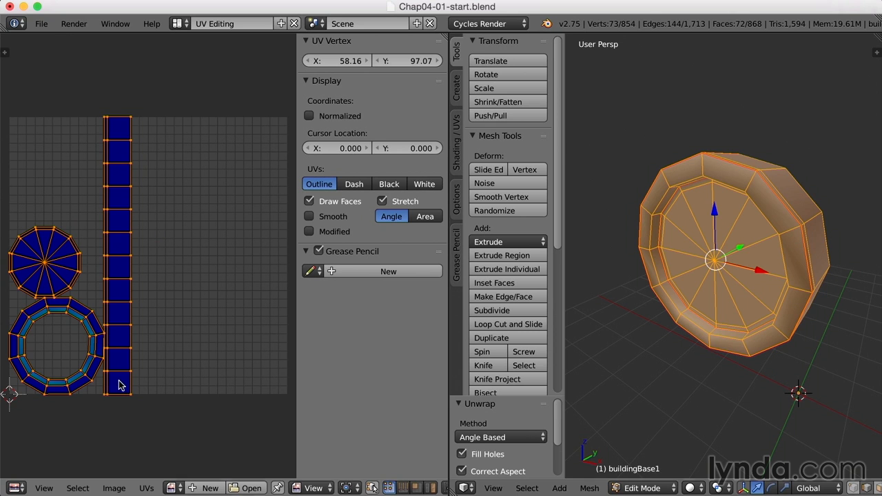
Step: Reveal all hidden building geometry and clear the selection
{"action": "key", "text": "a"}
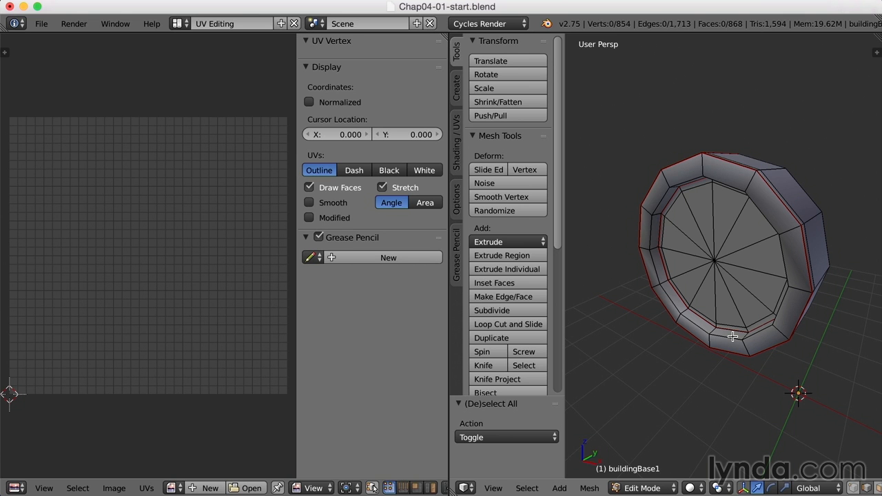
{"action": "key", "text": "alt+h"}
{"action": "scroll", "coordinate": [733, 337], "scroll_direction": "down", "scroll_amount": 3}
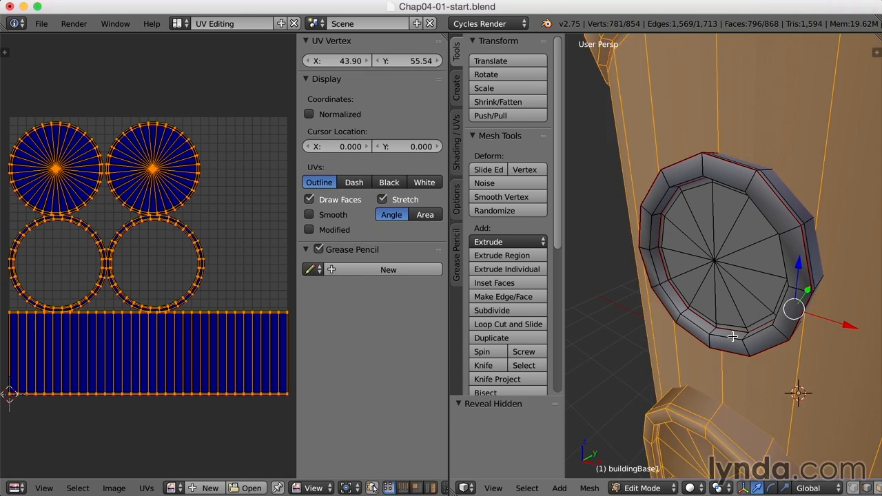
{"action": "key", "text": "a"}
{"action": "middle_click_drag", "start_coordinate": [750, 340], "coordinate": [725, 240]}
{"action": "middle_click_drag", "start_coordinate": [703, 317], "coordinate": [706, 306]}
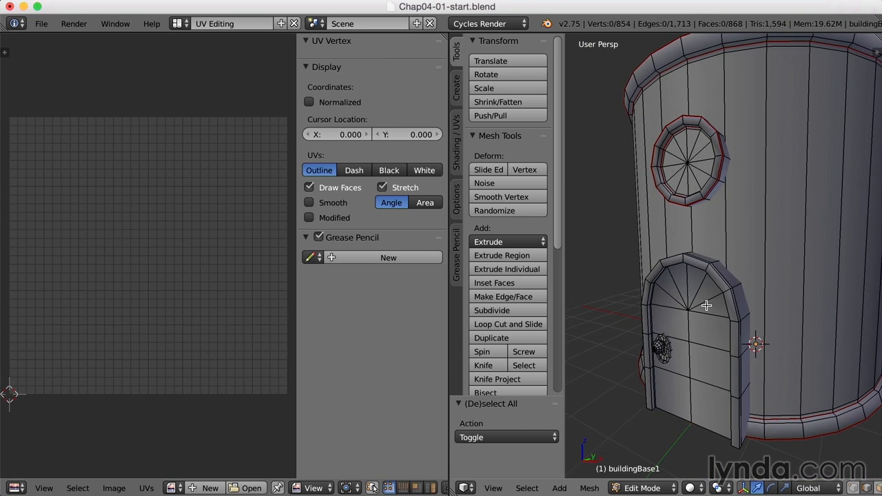
Step: Isolate the arched door and its frame by hiding all other geometry, frame it in view and clear the selection
{"action": "key", "text": "l"}
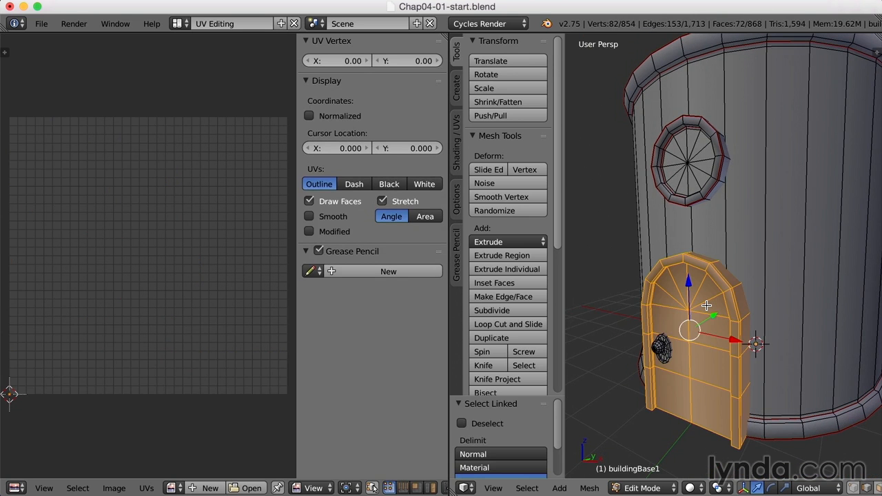
{"action": "key", "text": "shift+h"}
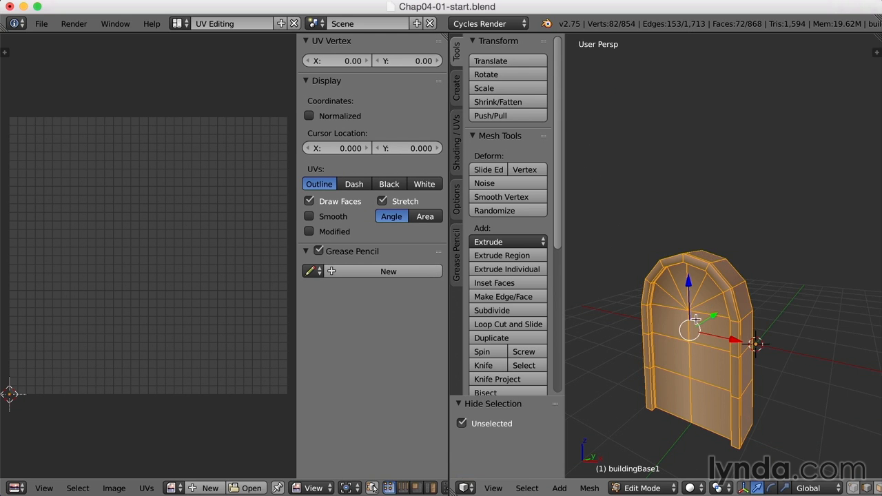
{"action": "key", "text": "KP_Decimal"}
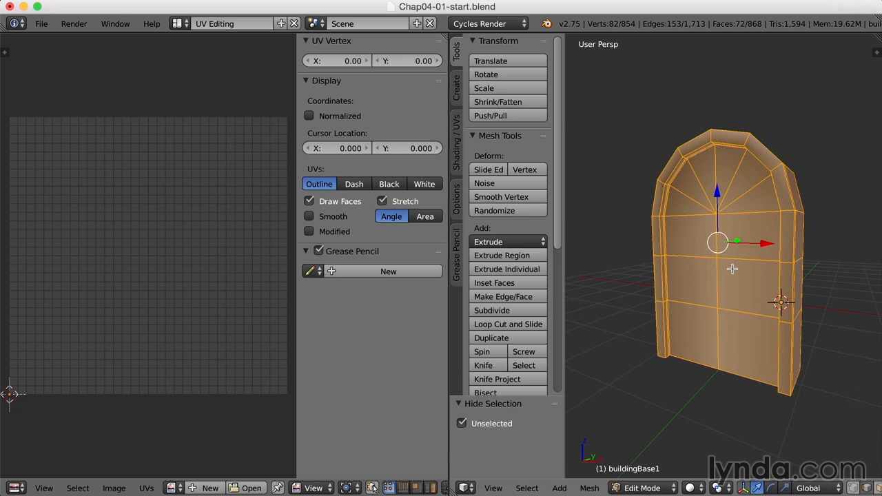
{"action": "key", "text": "a"}
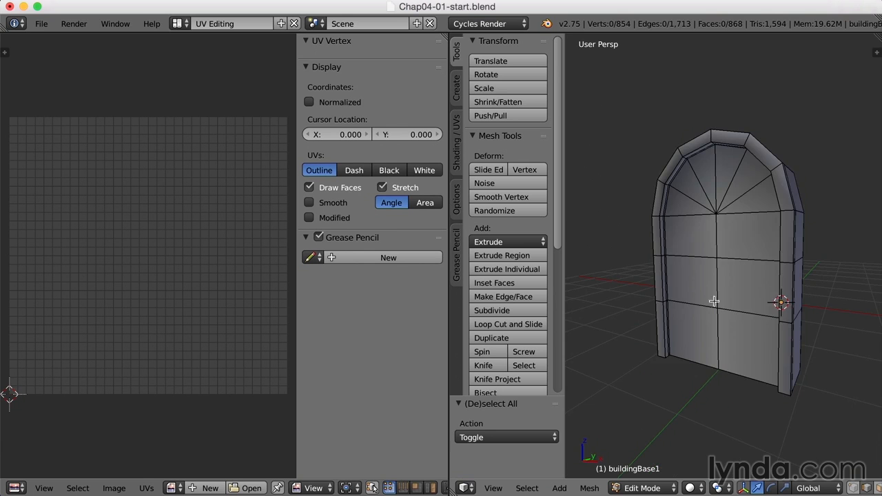
Step: Mark the edge loop where the door panel meets the inside of its frame as a seam
{"action": "scroll", "coordinate": [708, 300], "scroll_direction": "up", "scroll_amount": 3}
{"action": "scroll", "coordinate": [708, 300], "scroll_direction": "up", "scroll_amount": 2}
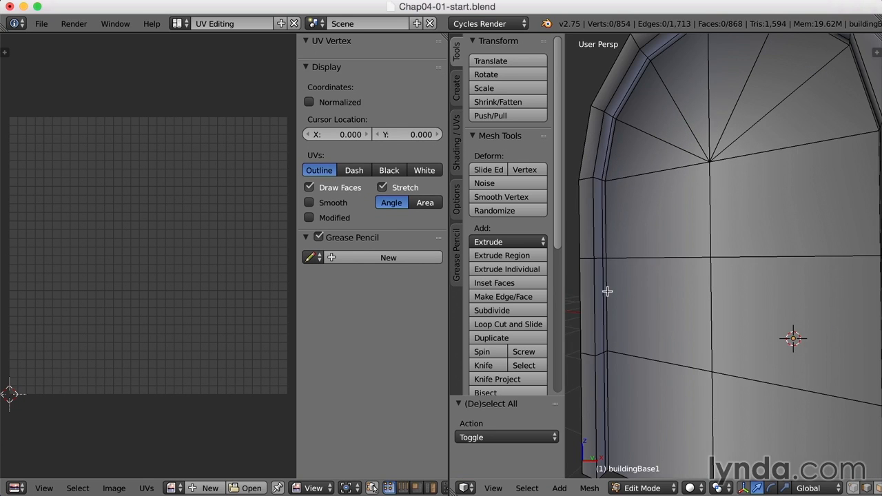
{"action": "right_click", "coordinate": [607, 292], "text": "alt"}
{"action": "scroll", "coordinate": [690, 302], "scroll_direction": "down", "scroll_amount": 4}
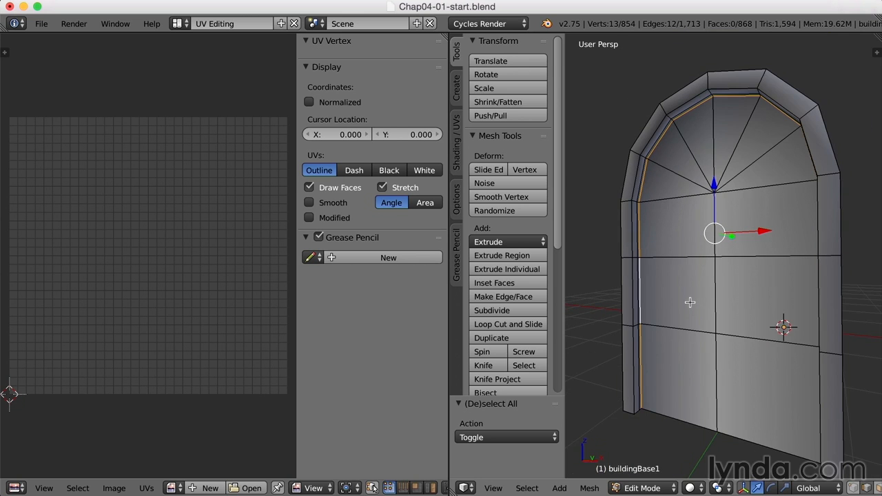
{"action": "key", "text": "ctrl+e"}
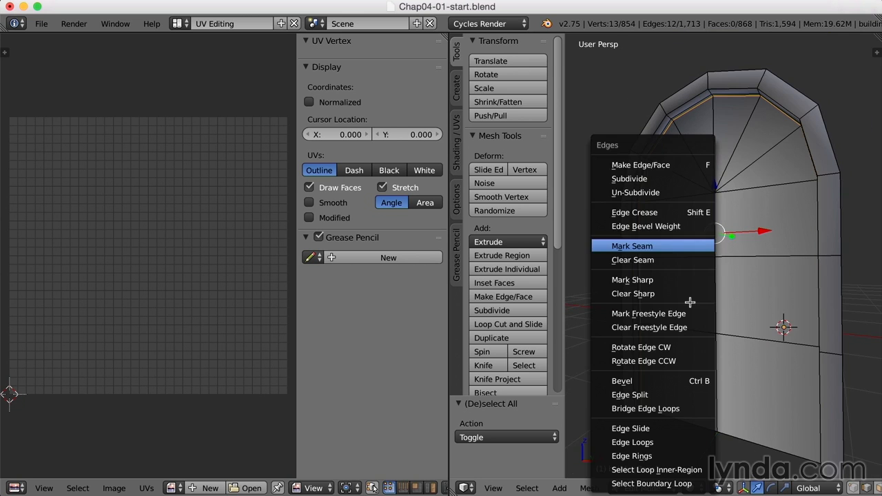
{"action": "left_click", "coordinate": [667, 248]}
Step: Mark the outer front edge loop of the door frame as a seam and clear the selection
{"action": "middle_click_drag", "start_coordinate": [667, 247], "coordinate": [805, 213]}
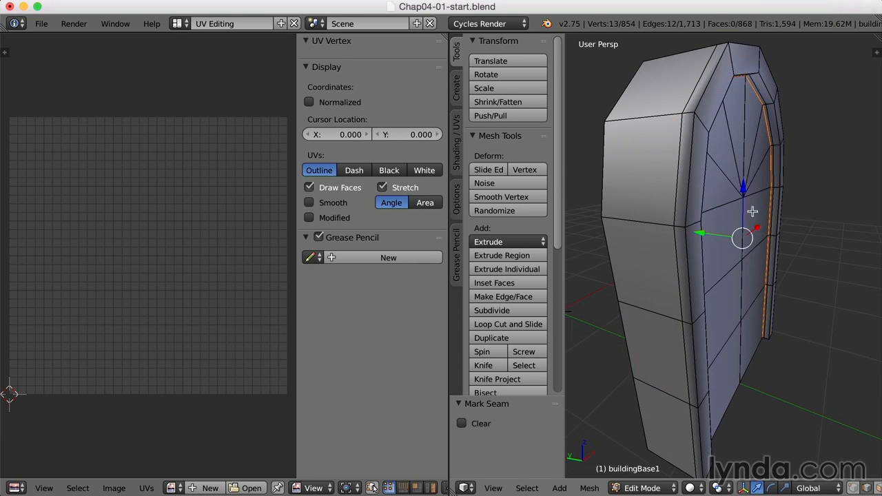
{"action": "right_click", "coordinate": [685, 212], "text": "alt"}
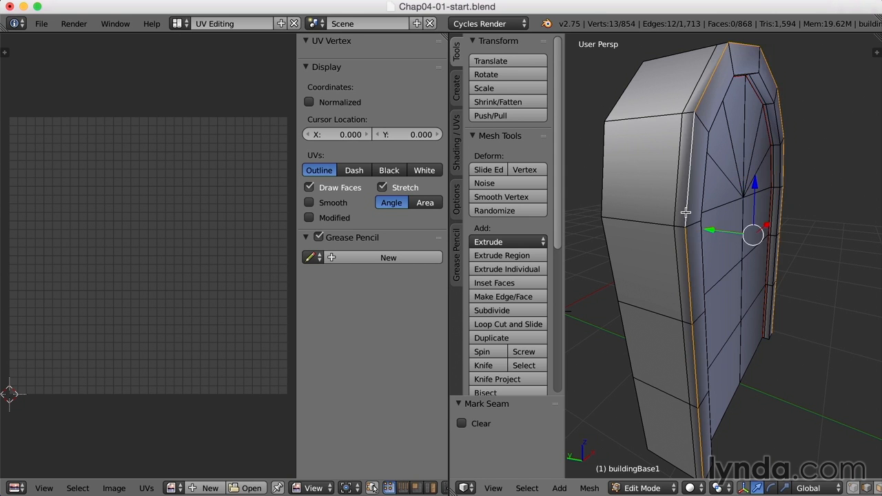
{"action": "middle_click_drag", "start_coordinate": [835, 240], "coordinate": [819, 237]}
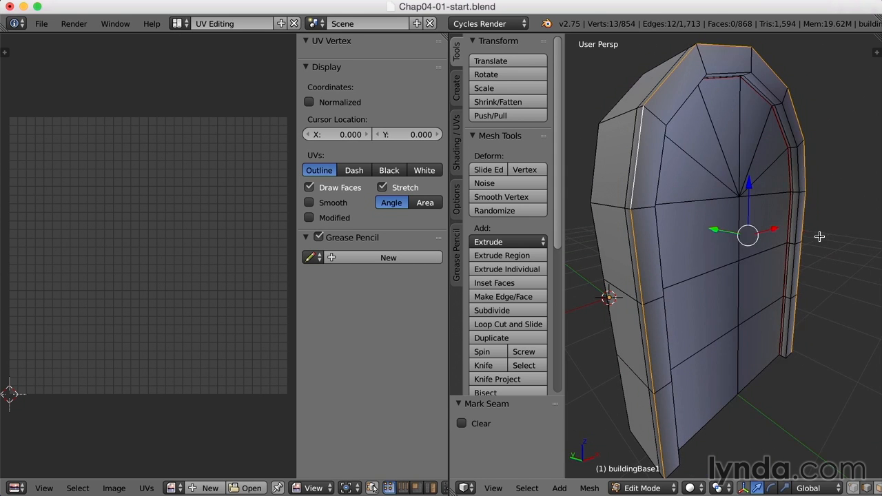
{"action": "key", "text": "ctrl+e"}
{"action": "left_click", "coordinate": [821, 236]}
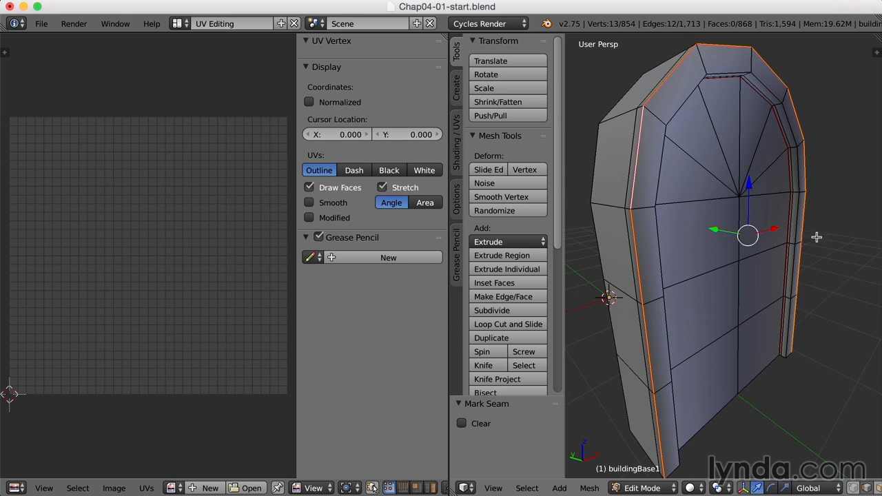
{"action": "key", "text": "a"}
Step: Select the entire door with its frame and unwrap it along the marked seams
{"action": "middle_click_drag", "start_coordinate": [832, 237], "coordinate": [766, 237]}
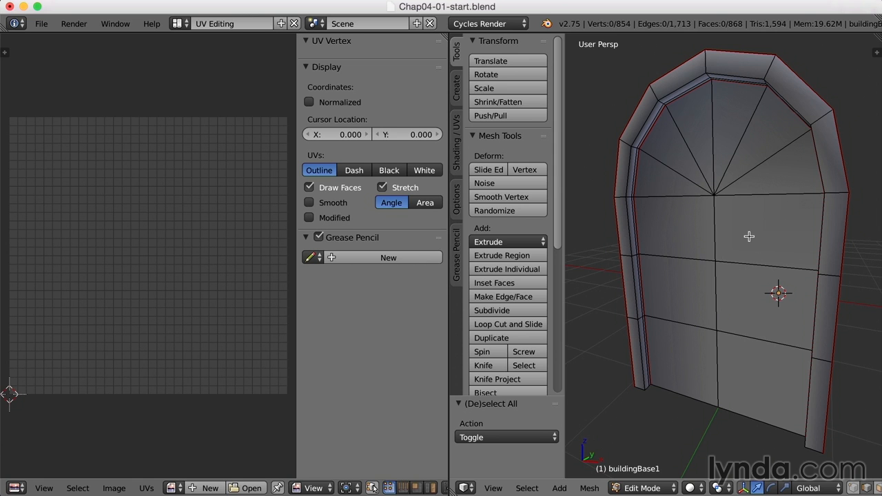
{"action": "key", "text": "a"}
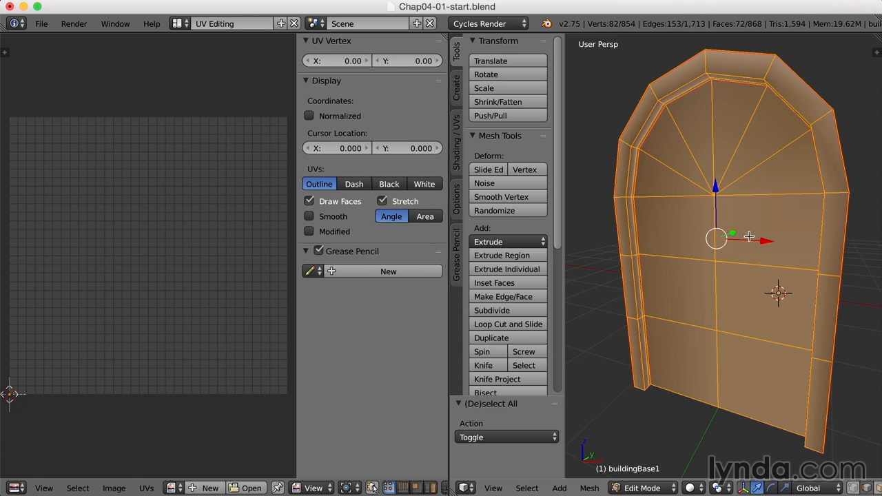
{"action": "key", "text": "u"}
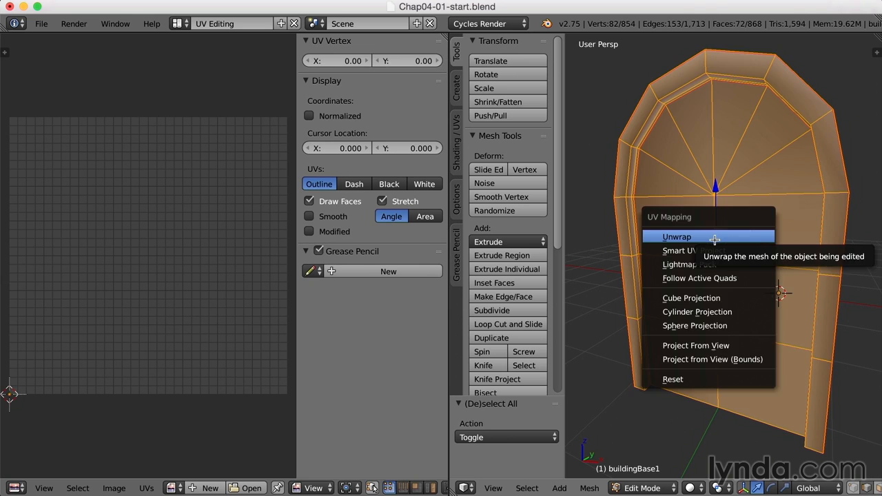
{"action": "left_click", "coordinate": [714, 237]}
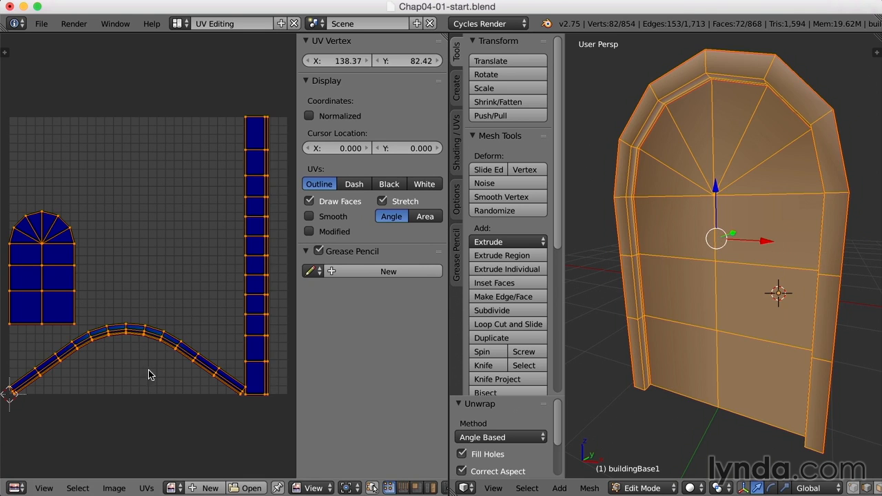
Step: Try the Conformal unwrap method on the door, and switch the method back to Angle Based
{"action": "left_click", "coordinate": [482, 437]}
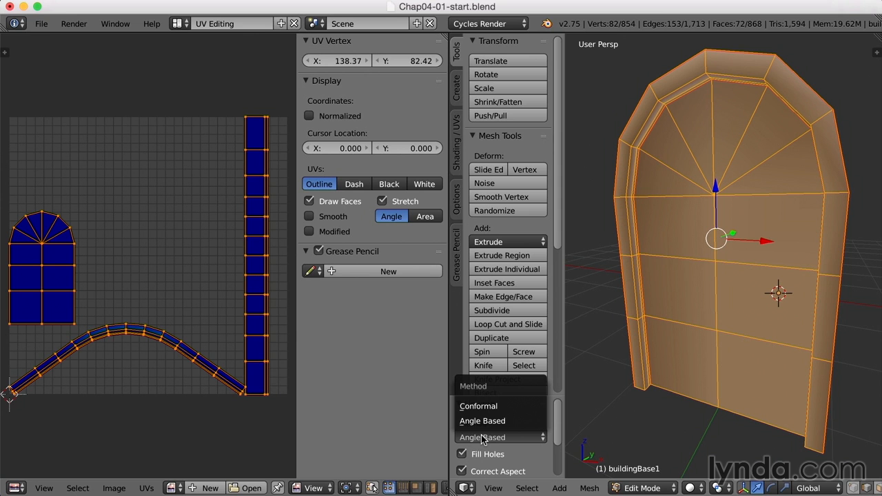
{"action": "left_click", "coordinate": [502, 406]}
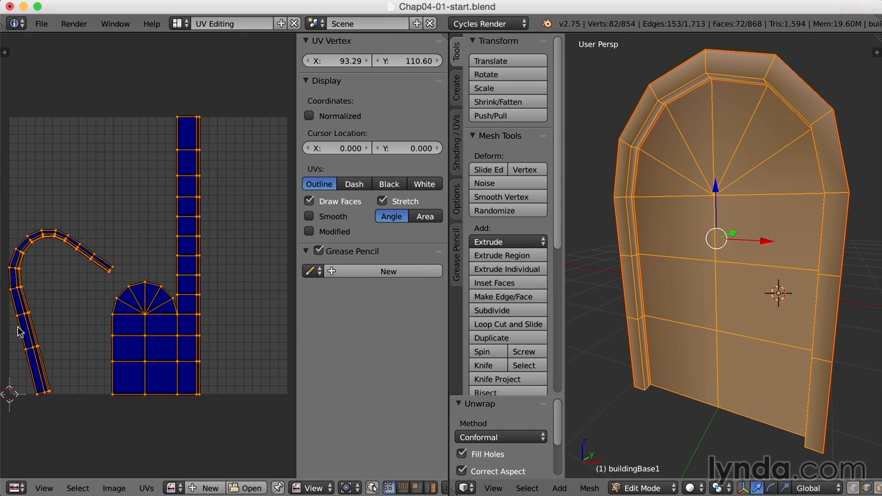
{"action": "left_click", "coordinate": [502, 437]}
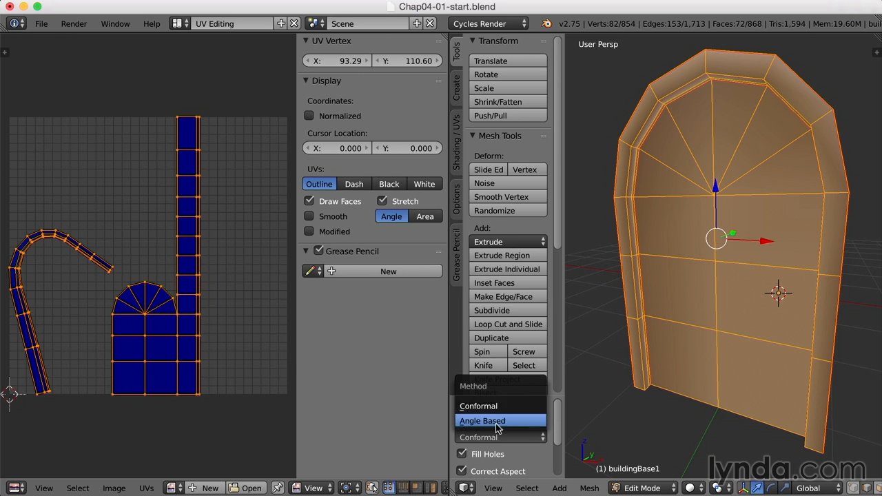
{"action": "left_click", "coordinate": [495, 423]}
{"action": "scroll", "coordinate": [607, 393], "scroll_direction": "up", "scroll_amount": 4}
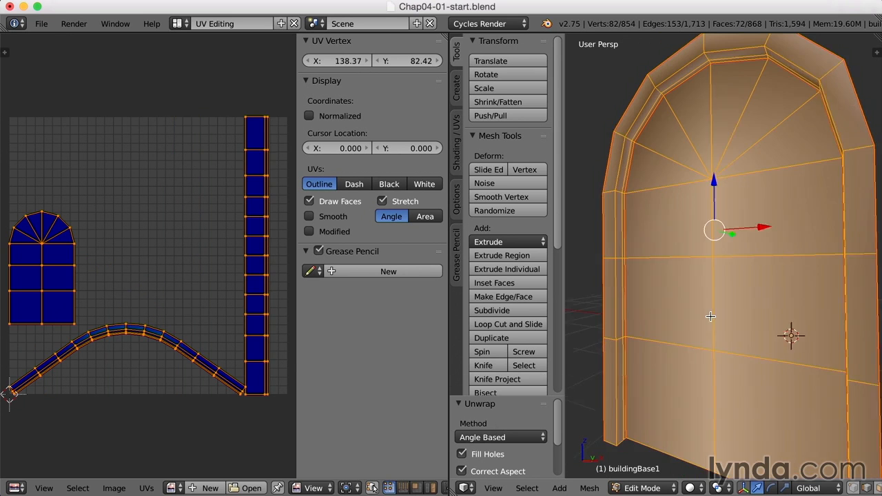
Step: Mark the inner front edge loop of the door frame as a seam
{"action": "right_click", "coordinate": [639, 125], "text": "alt"}
{"action": "mouse_move", "coordinate": [693, 203]}
{"action": "middle_mouse_down"}
{"action": "mouse_move", "coordinate": [706, 207]}
{"action": "mouse_move", "coordinate": [690, 209]}
{"action": "middle_mouse_up"}
{"action": "key", "text": "ctrl+e"}
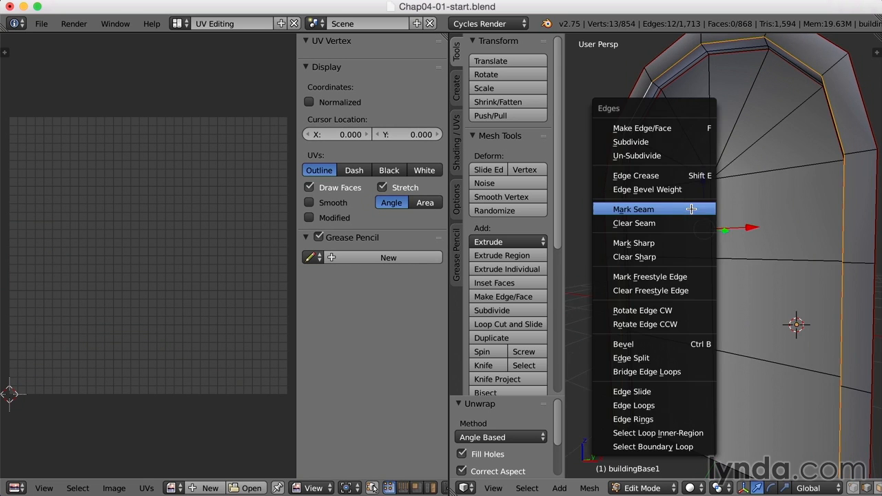
{"action": "left_click", "coordinate": [669, 209]}
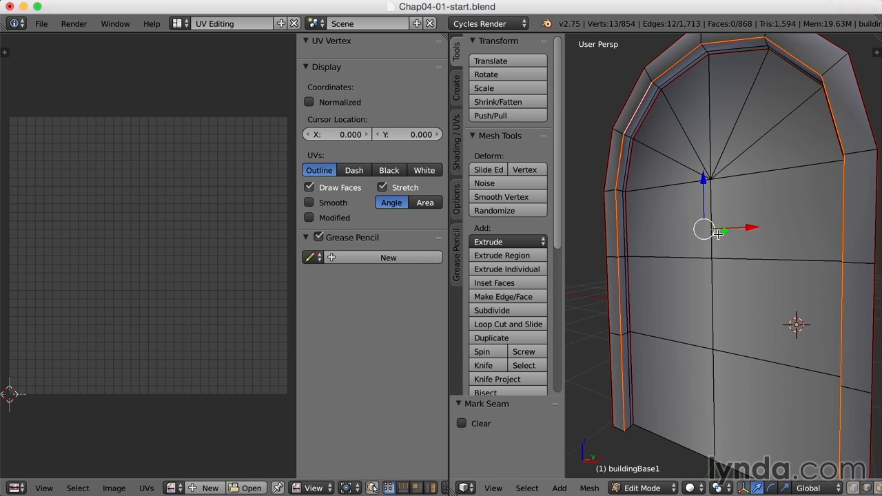
Step: Select the entire door with its frame and unwrap it again using the added frame seam
{"action": "key", "text": "a"}
{"action": "middle_click_drag", "start_coordinate": [716, 235], "coordinate": [716, 234]}
{"action": "key", "text": "a"}
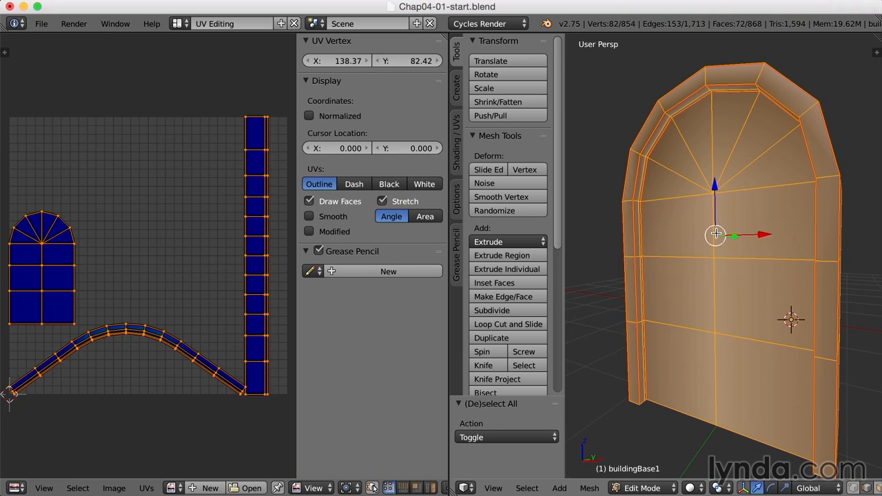
{"action": "key", "text": "u"}
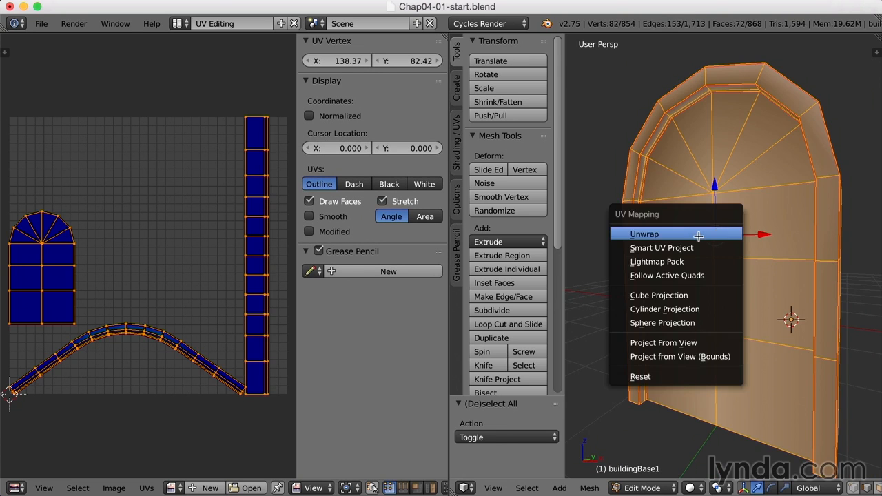
{"action": "left_click", "coordinate": [698, 236]}
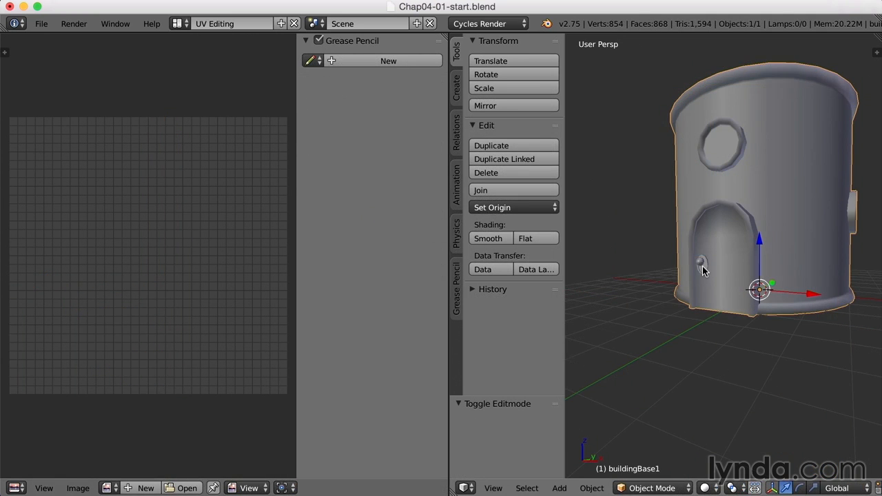
Step: Reveal all hidden geometry in Edit Mode, then isolate the doorknob and its round backplate by hiding everything else
{"action": "key", "text": "Tab"}
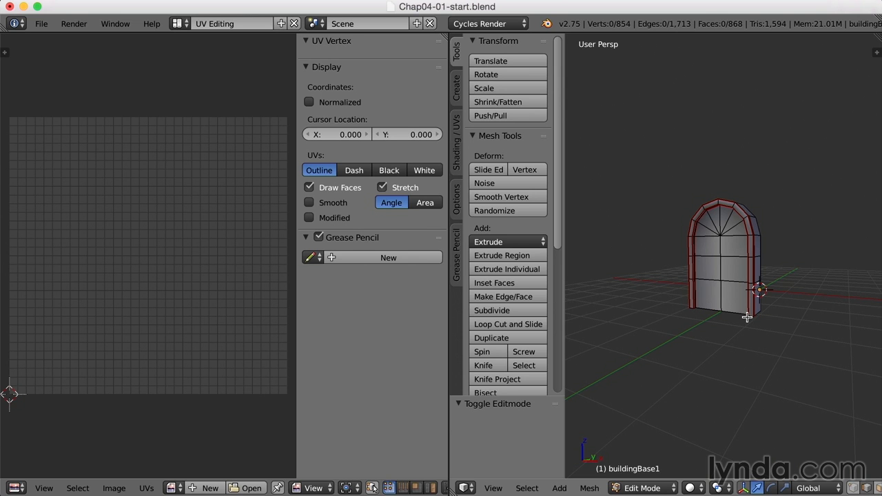
{"action": "key", "text": "alt+h"}
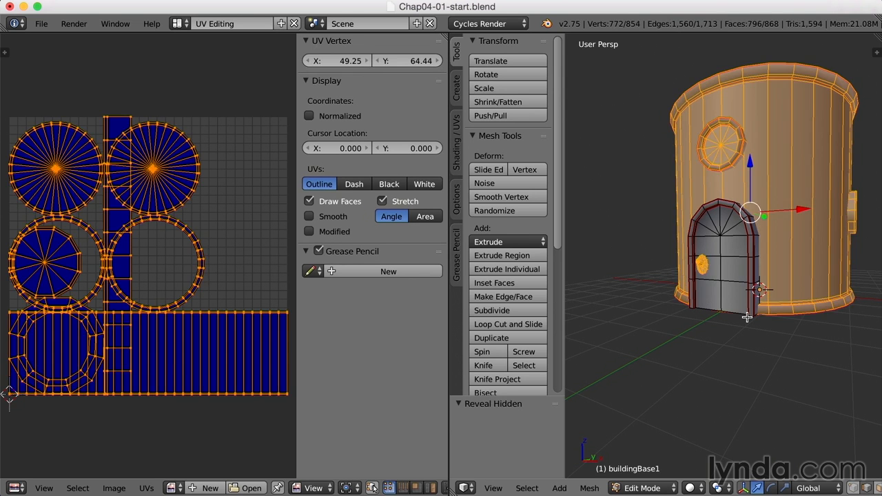
{"action": "key", "text": "a"}
{"action": "scroll", "coordinate": [738, 303], "scroll_direction": "up", "scroll_amount": 4}
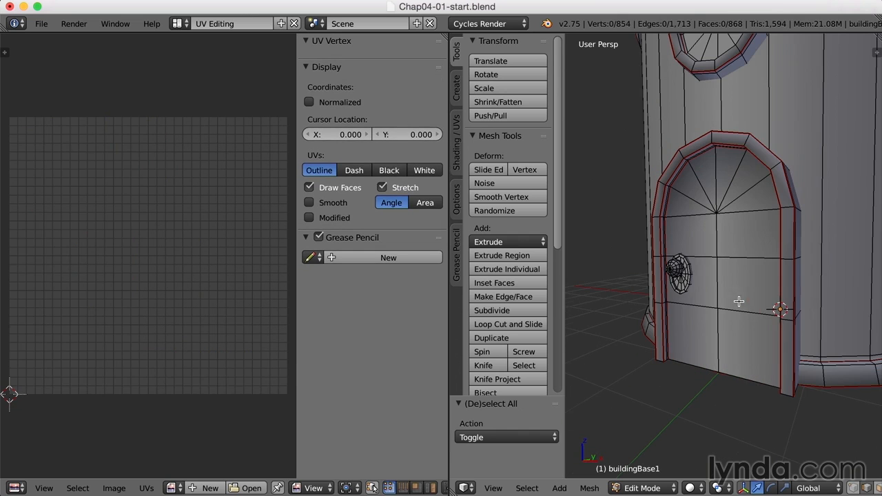
{"action": "key", "text": "l"}
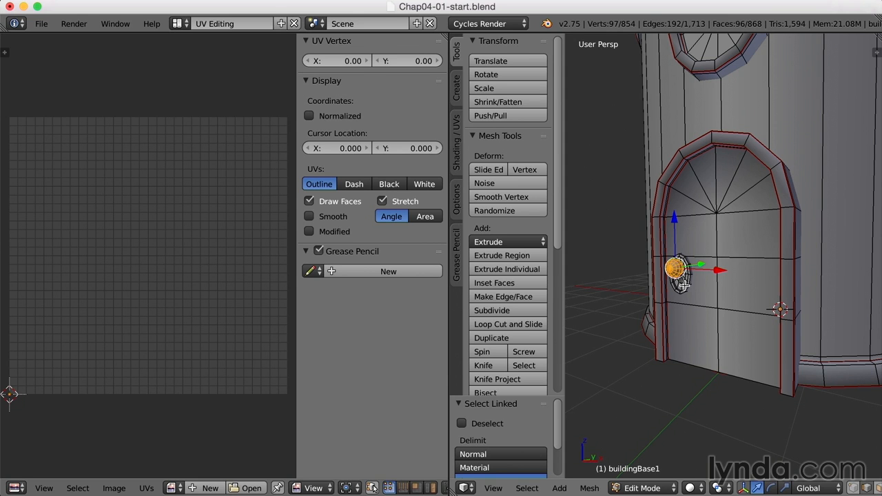
{"action": "key", "text": "l"}
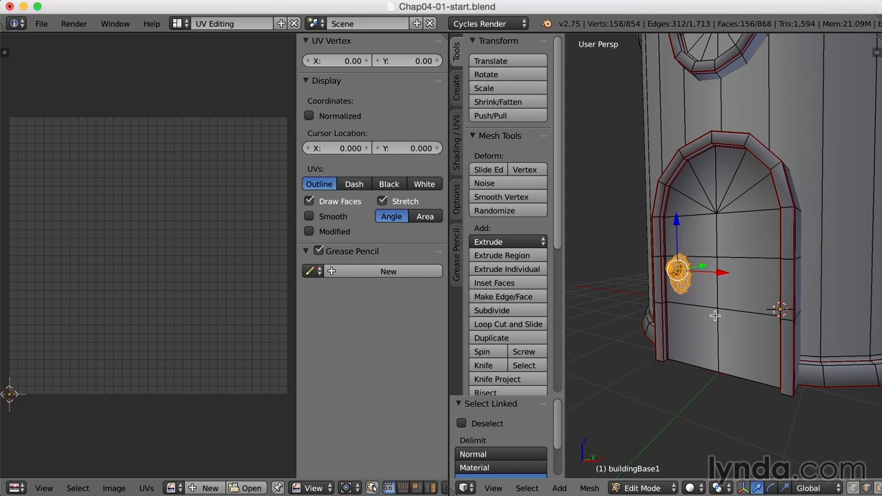
{"action": "key", "text": "shift+h"}
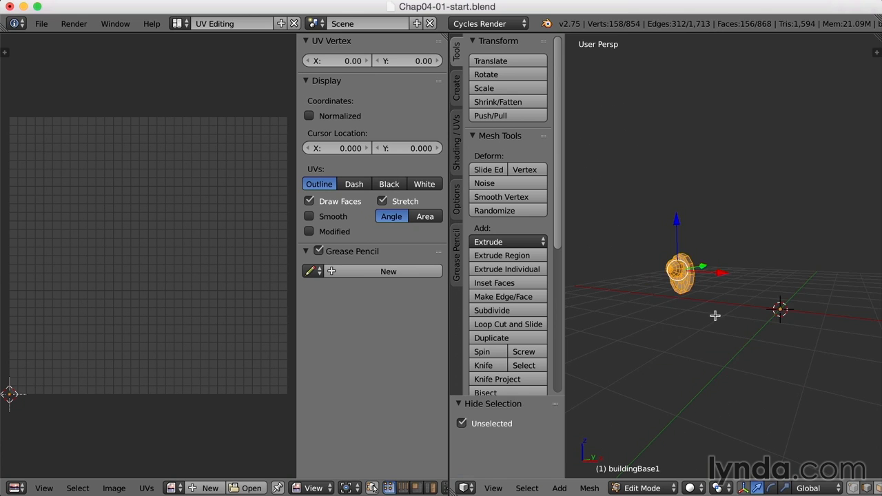
Step: Select only the doorknob's round backplate and unwrap it
{"action": "key", "text": "KP_Decimal"}
{"action": "key", "text": "a"}
{"action": "middle_click_drag", "start_coordinate": [746, 326], "coordinate": [678, 394]}
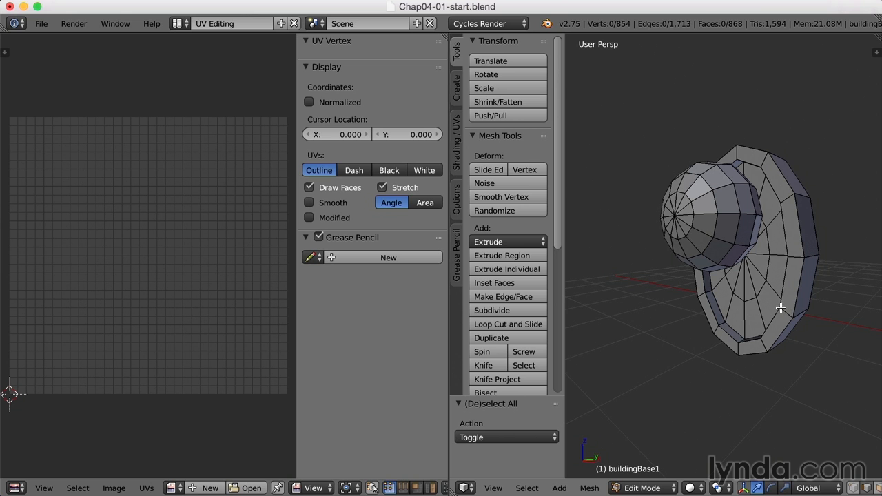
{"action": "key", "text": "l"}
{"action": "middle_click_drag", "start_coordinate": [777, 304], "coordinate": [719, 319]}
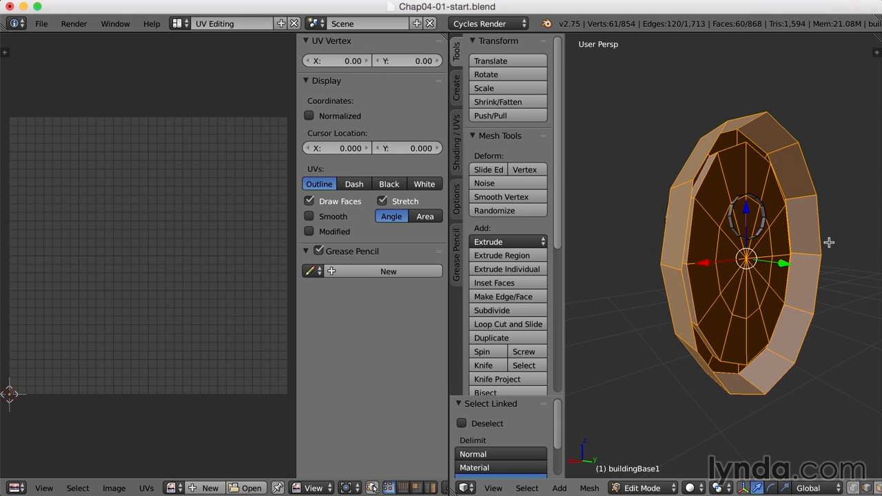
{"action": "middle_click_drag", "start_coordinate": [642, 317], "coordinate": [736, 324]}
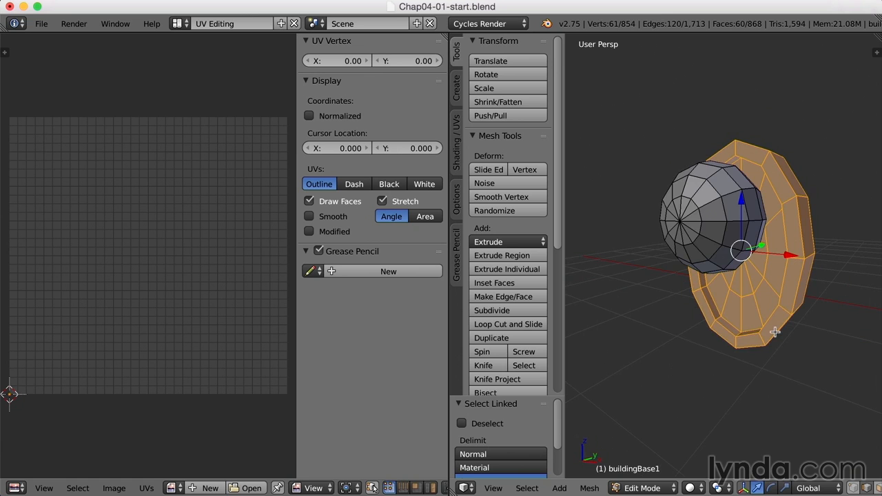
{"action": "key", "text": "u"}
{"action": "left_click", "coordinate": [747, 333]}
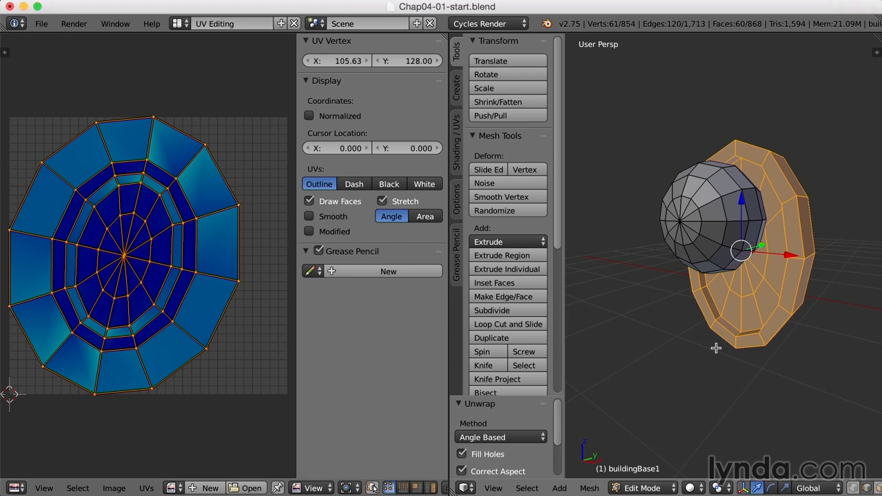
Step: Mark one lengthwise edge of the knob's stem and the edge loop where the stem meets the ball as seams
{"action": "key", "text": "a"}
{"action": "middle_click_drag", "start_coordinate": [747, 329], "coordinate": [780, 269]}
{"action": "scroll", "coordinate": [714, 310], "scroll_direction": "up", "scroll_amount": 4}
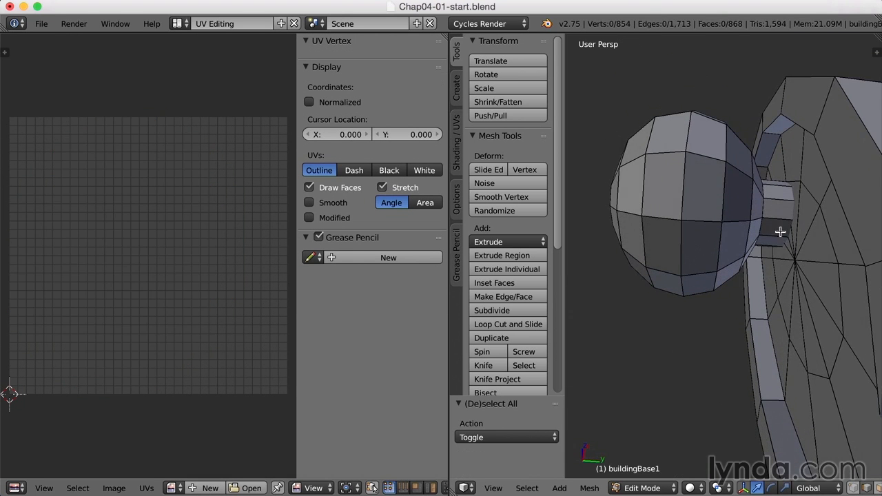
{"action": "right_click", "coordinate": [783, 236]}
{"action": "middle_click_drag", "start_coordinate": [832, 314], "coordinate": [820, 333]}
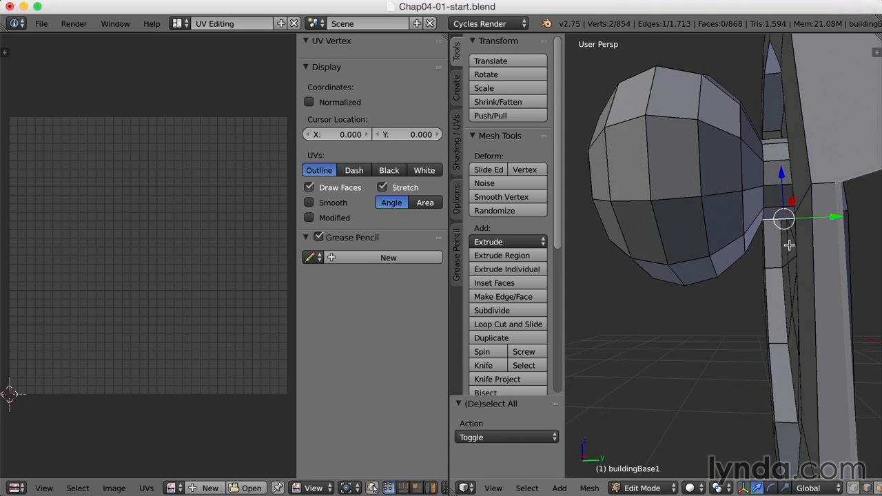
{"action": "right_click", "coordinate": [764, 196], "text": "alt"}
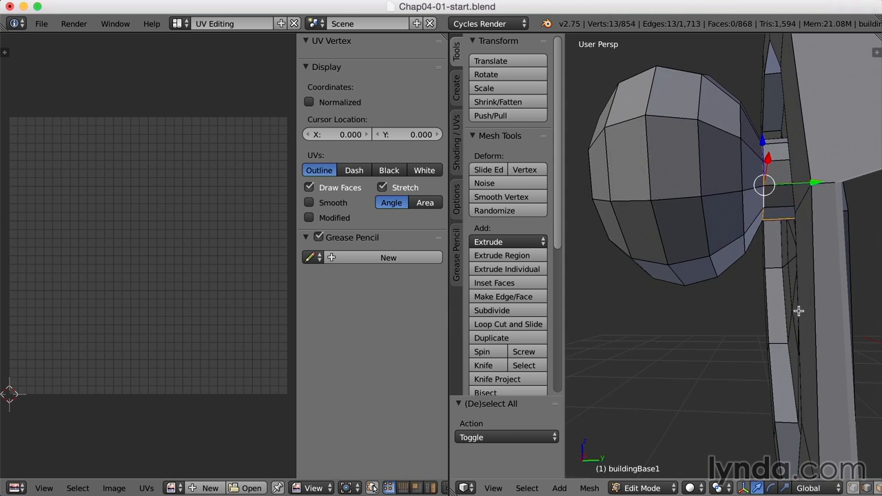
{"action": "key", "text": "KP_Decimal"}
{"action": "middle_click_drag", "start_coordinate": [766, 322], "coordinate": [812, 331]}
{"action": "scroll", "coordinate": [811, 331], "scroll_direction": "down", "scroll_amount": 2}
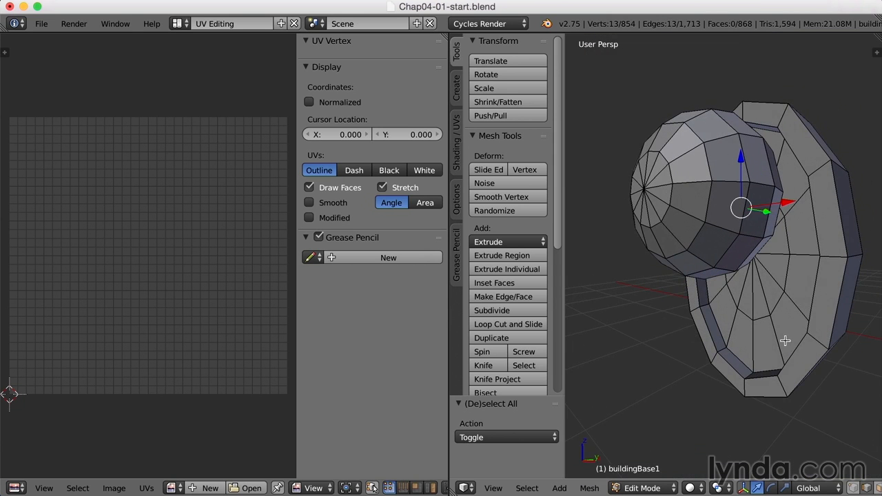
{"action": "key", "text": "ctrl+e"}
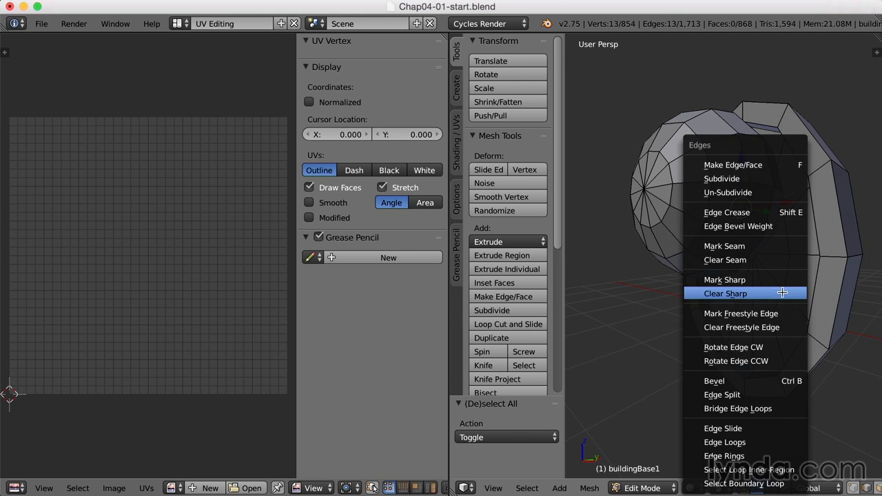
{"action": "left_click", "coordinate": [731, 243]}
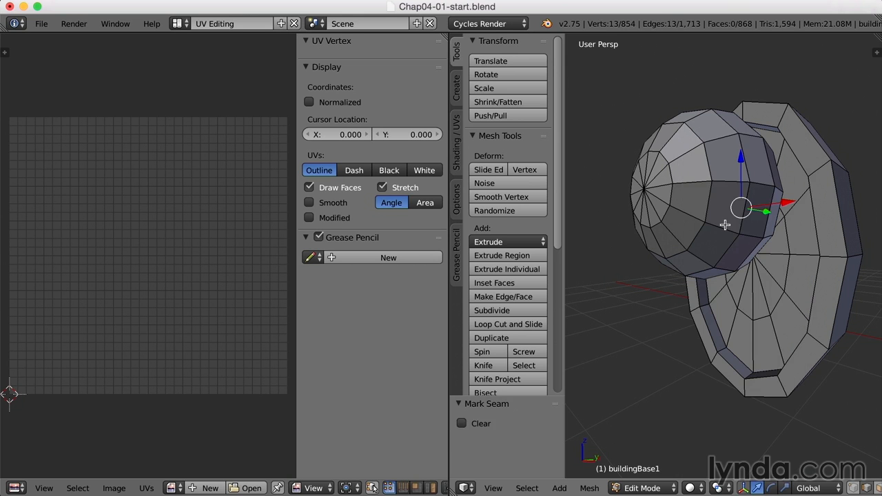
Step: Select the knob's ball together with its stem and unwrap them along the stem seams
{"action": "key", "text": "a"}
{"action": "key", "text": "l"}
{"action": "middle_click_drag", "start_coordinate": [718, 218], "coordinate": [764, 204]}
{"action": "key", "text": "l"}
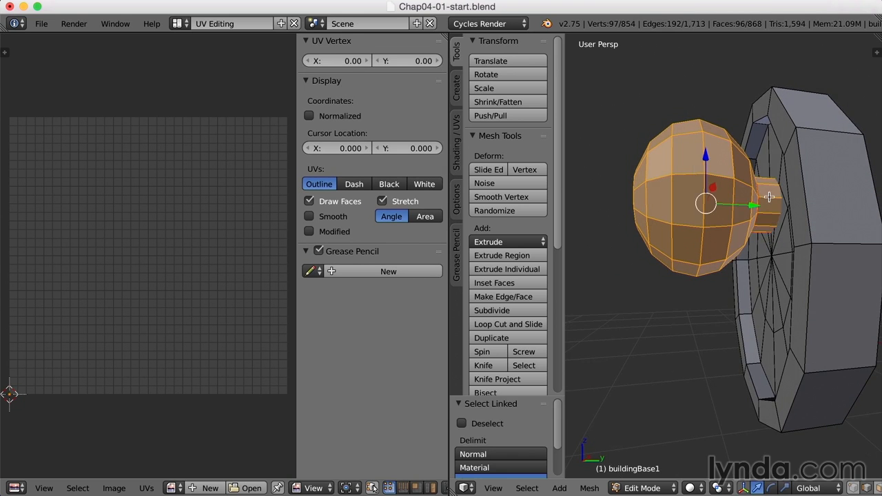
{"action": "middle_click_drag", "start_coordinate": [757, 294], "coordinate": [799, 300]}
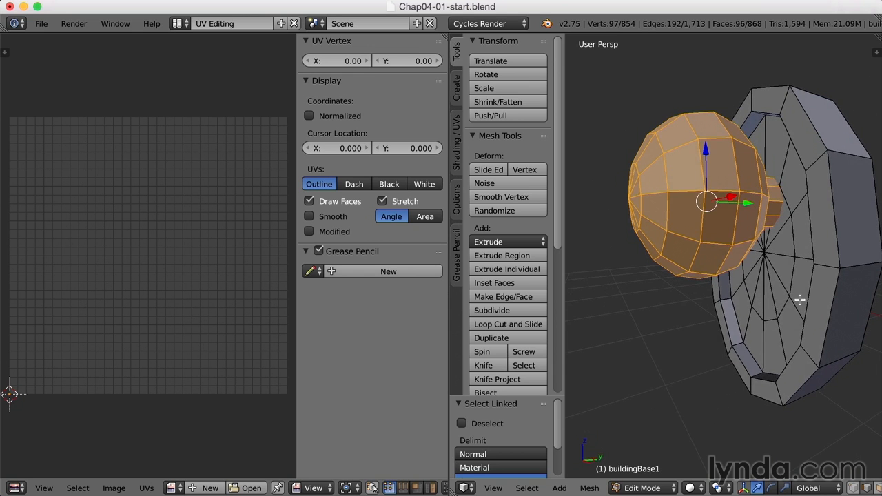
{"action": "key", "text": "u"}
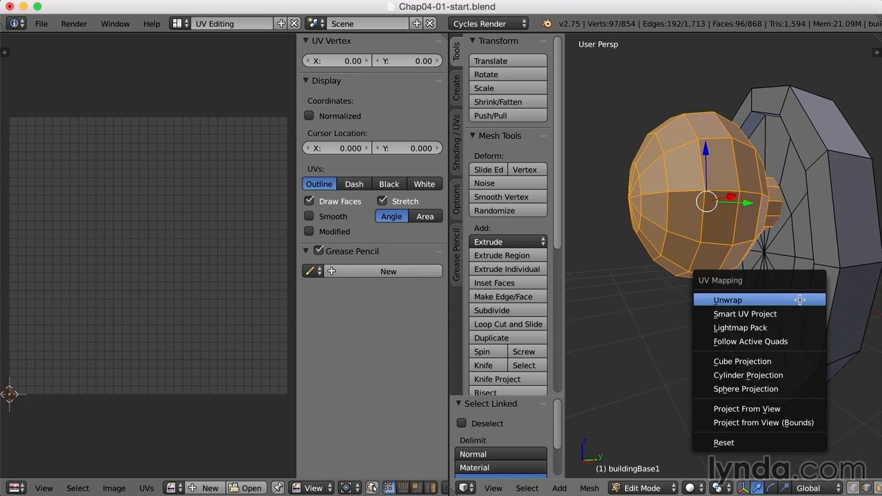
{"action": "left_click", "coordinate": [764, 301]}
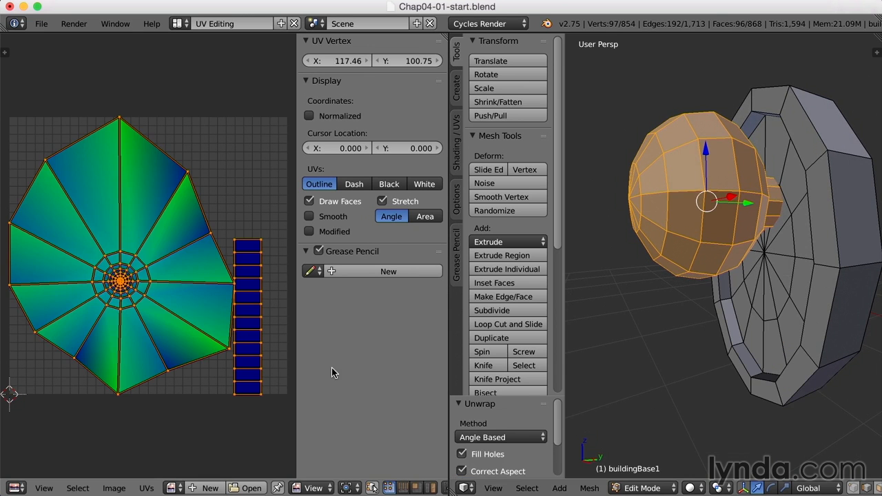
Step: Try the Conformal unwrap method on the knob and stem, and switch the method back to Angle Based
{"action": "left_click", "coordinate": [496, 438]}
{"action": "left_click", "coordinate": [501, 405]}
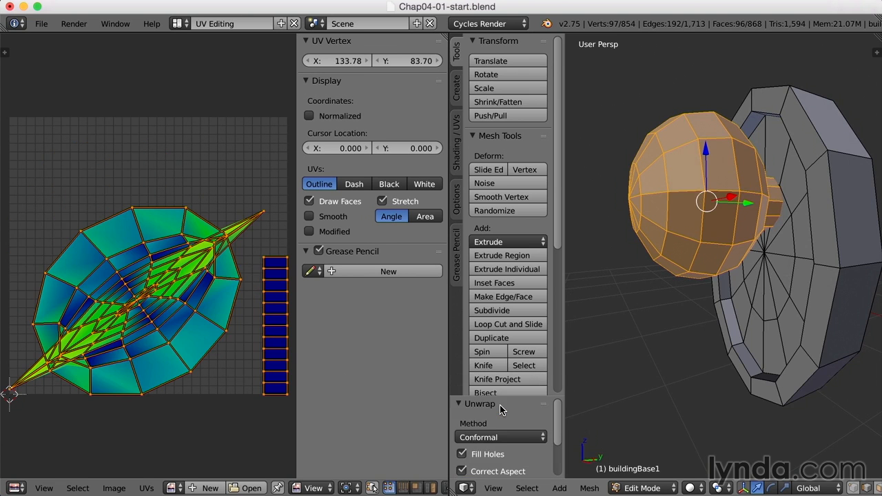
{"action": "left_click", "coordinate": [500, 436]}
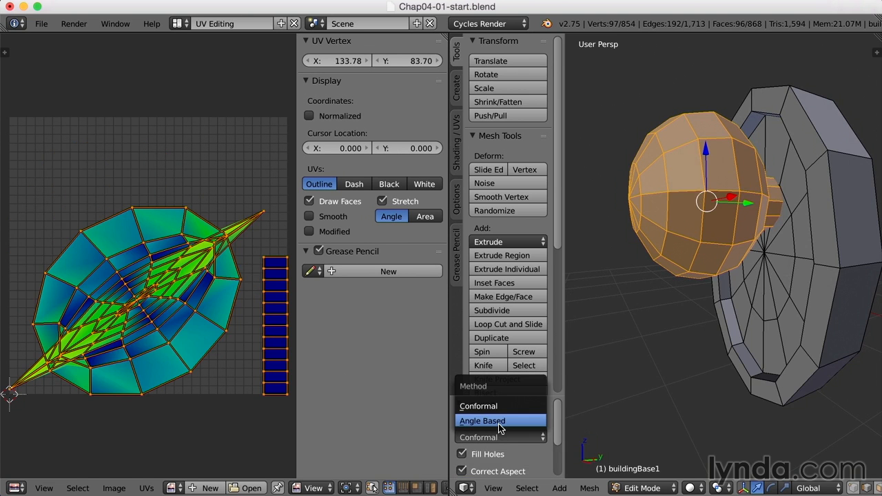
{"action": "left_click", "coordinate": [501, 421]}
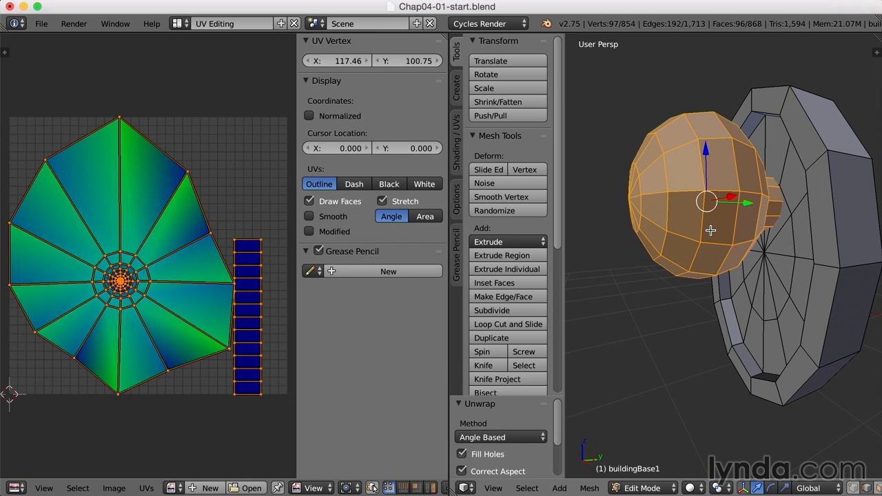
Step: Mark six evenly spaced lines of three edges each as seams, running from the stem toward the middle of the knob's ball
{"action": "middle_click_drag", "start_coordinate": [747, 258], "coordinate": [739, 227]}
{"action": "right_click", "coordinate": [744, 215]}
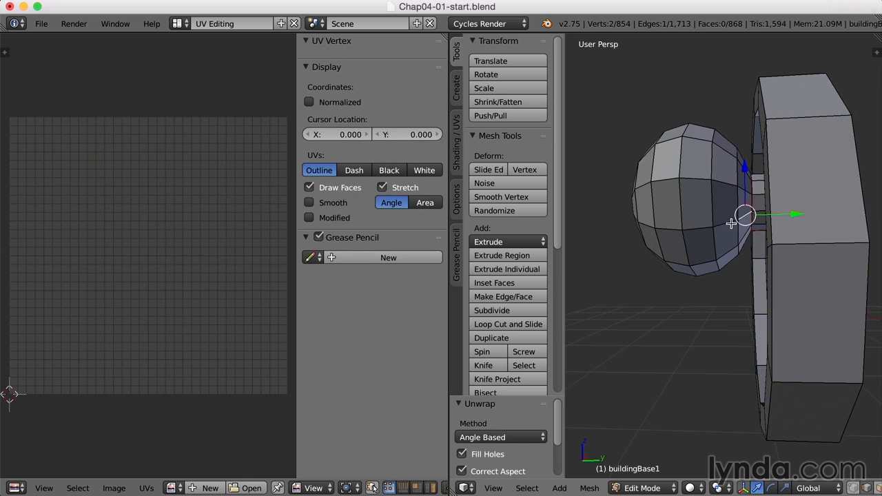
{"action": "right_click", "coordinate": [728, 227], "text": "shift"}
{"action": "right_click", "coordinate": [702, 230], "text": "shift"}
{"action": "middle_click_drag", "start_coordinate": [678, 230], "coordinate": [710, 280]}
{"action": "right_click", "coordinate": [747, 182], "text": "shift"}
{"action": "right_click", "coordinate": [726, 173], "text": "shift"}
{"action": "right_click", "coordinate": [695, 165], "text": "shift"}
{"action": "middle_click_drag", "start_coordinate": [695, 173], "coordinate": [741, 233]}
{"action": "right_click", "coordinate": [751, 204], "text": "shift"}
{"action": "right_click", "coordinate": [717, 211], "text": "shift"}
{"action": "right_click", "coordinate": [688, 218], "text": "shift"}
{"action": "middle_click_drag", "start_coordinate": [688, 218], "coordinate": [791, 186]}
{"action": "right_click", "coordinate": [701, 205], "text": "shift"}
{"action": "right_click", "coordinate": [731, 196], "text": "shift"}
{"action": "right_click", "coordinate": [764, 207], "text": "shift"}
{"action": "middle_click_drag", "start_coordinate": [773, 236], "coordinate": [771, 200]}
{"action": "right_click", "coordinate": [700, 215], "text": "shift"}
{"action": "right_click", "coordinate": [724, 219], "text": "shift"}
{"action": "right_click", "coordinate": [755, 223], "text": "shift"}
{"action": "middle_click_drag", "start_coordinate": [774, 257], "coordinate": [768, 206]}
{"action": "middle_click_drag", "start_coordinate": [765, 244], "coordinate": [701, 311]}
{"action": "right_click", "coordinate": [703, 251], "text": "shift"}
{"action": "right_click", "coordinate": [722, 256], "text": "shift"}
{"action": "right_click", "coordinate": [734, 262], "text": "shift"}
{"action": "key", "text": "ctrl+e"}
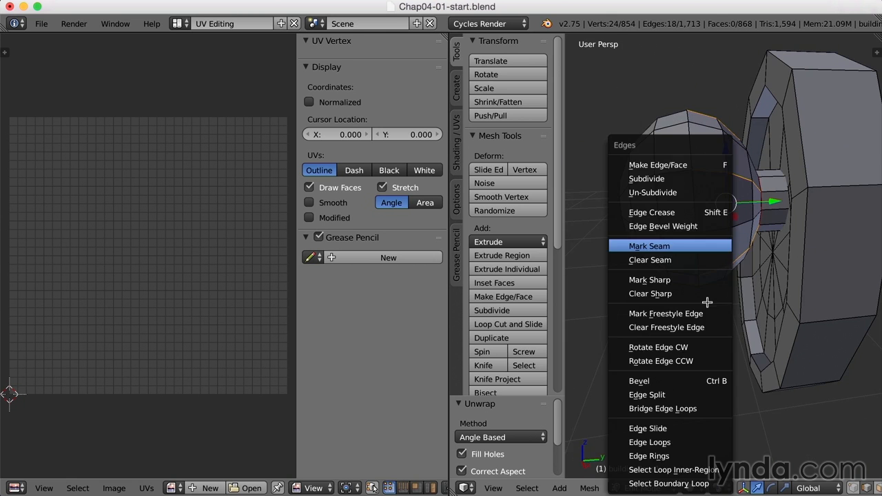
{"action": "left_click", "coordinate": [681, 245]}
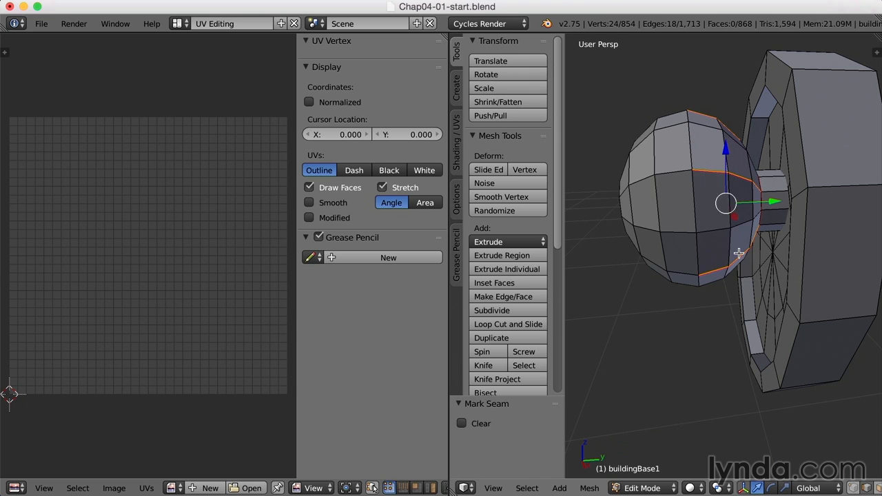
Step: Reselect the knob's ball and stem and unwrap them along the new radial seams
{"action": "key", "text": "a"}
{"action": "key", "text": "l"}
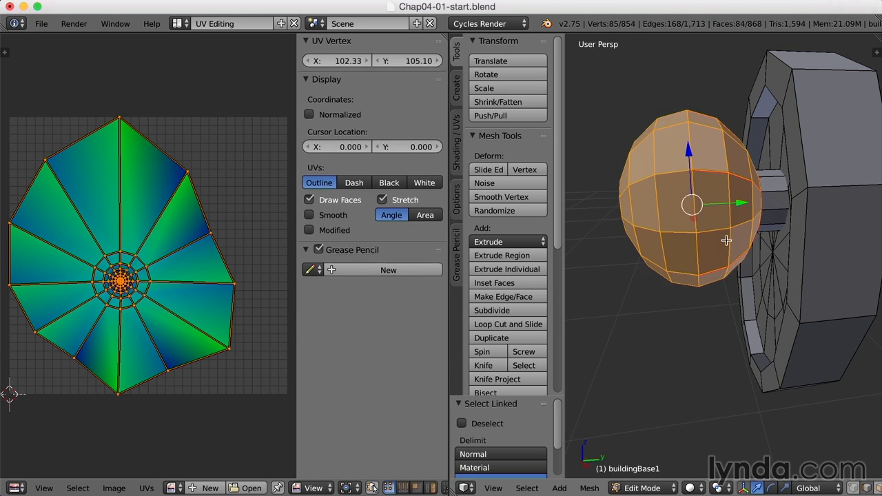
{"action": "key", "text": "l"}
{"action": "middle_click_drag", "start_coordinate": [688, 258], "coordinate": [725, 261]}
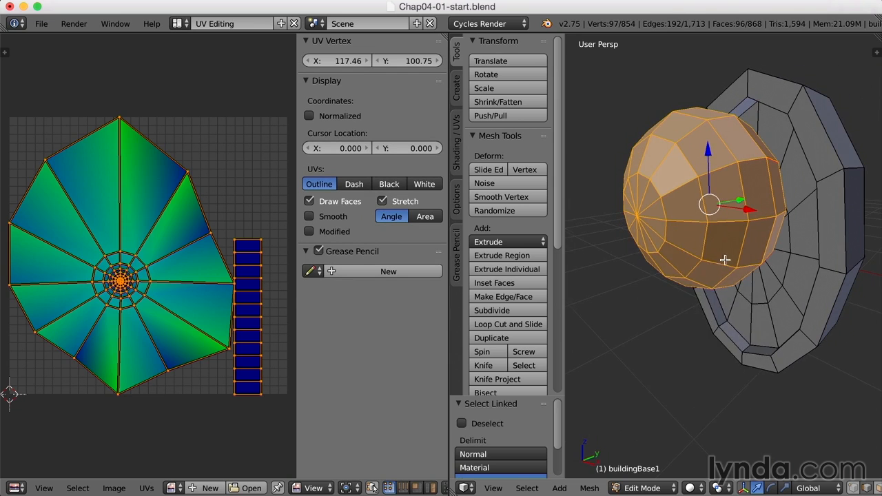
{"action": "key", "text": "u"}
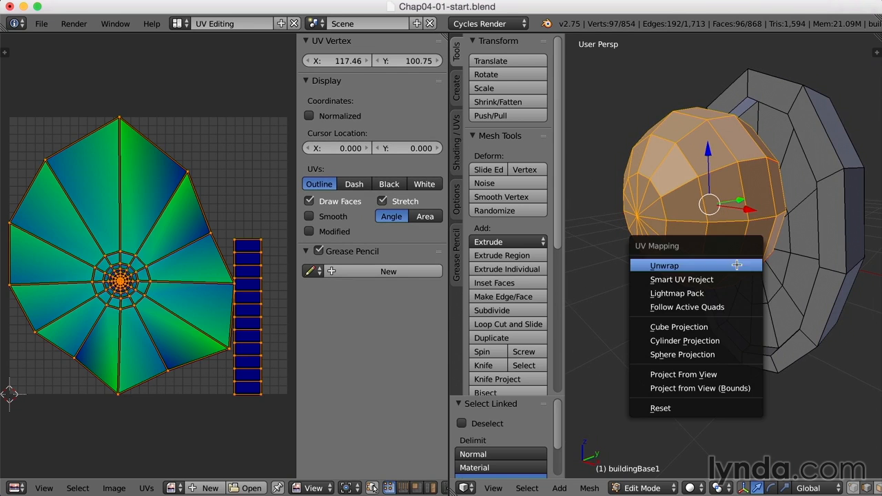
{"action": "left_click", "coordinate": [700, 267]}
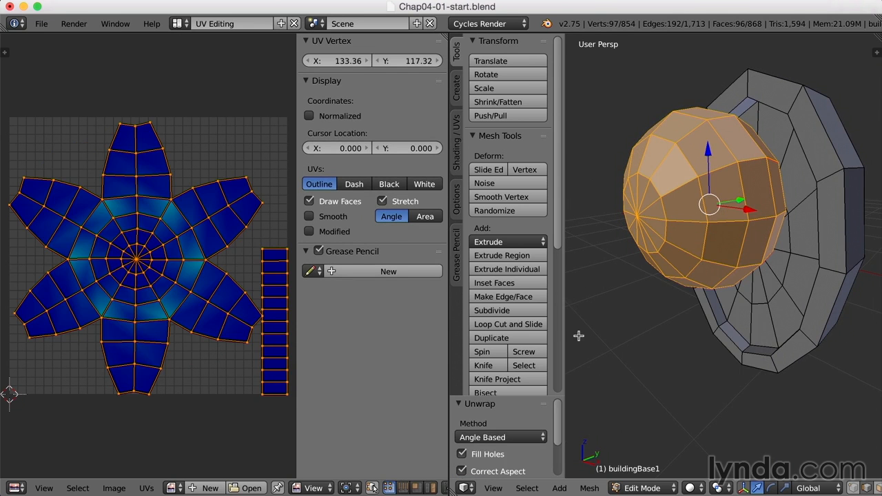
Step: Reveal all hidden parts of the building mesh and select its entire geometry
{"action": "scroll", "coordinate": [676, 337], "scroll_direction": "down", "scroll_amount": 4}
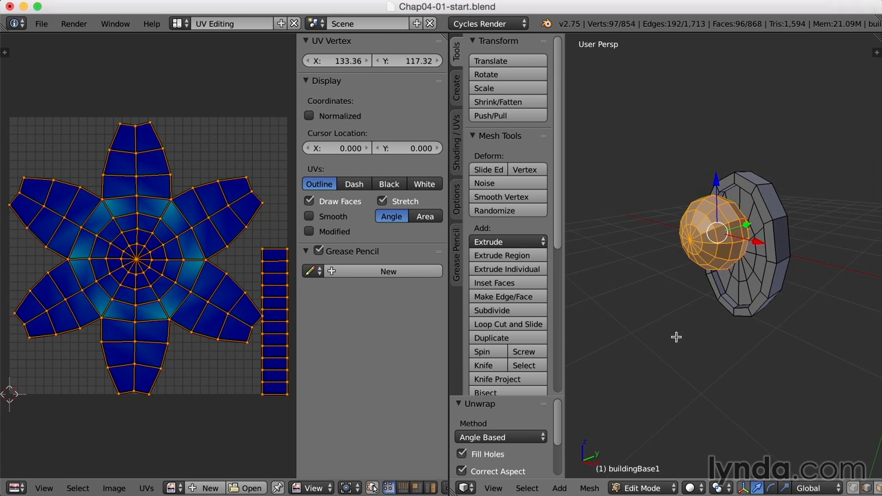
{"action": "key", "text": "alt+h"}
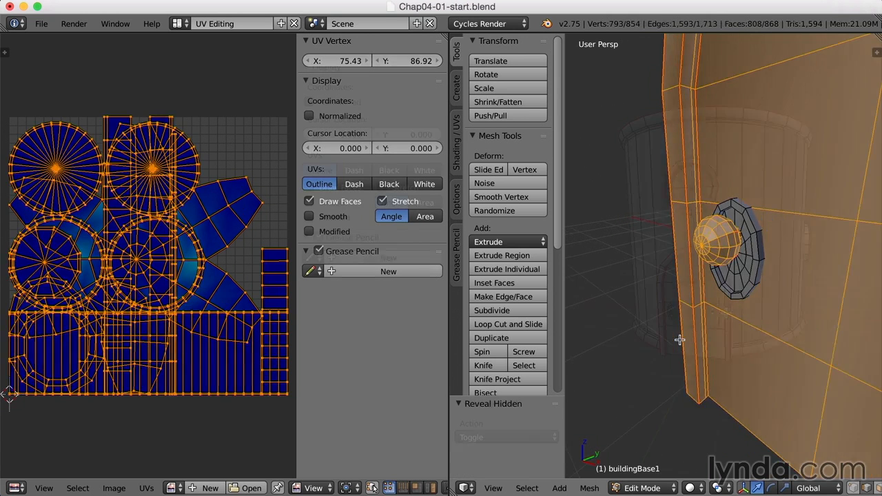
{"action": "key", "text": "a"}
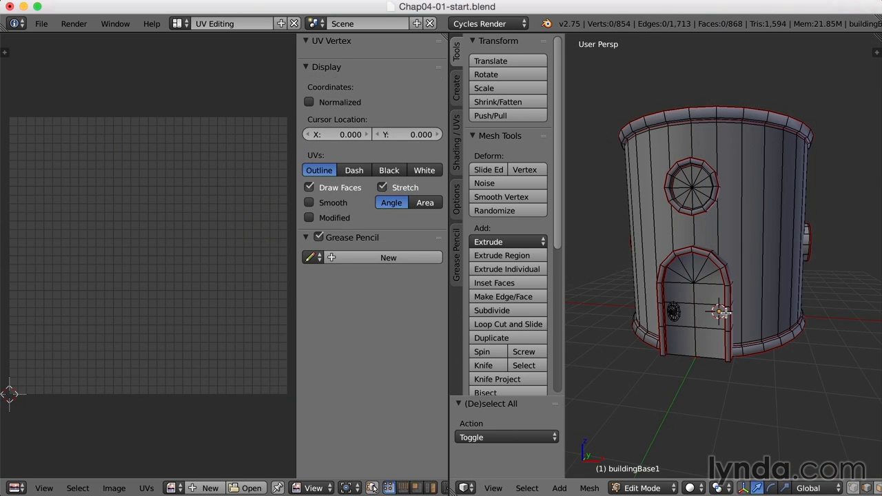
{"action": "key", "text": "a"}
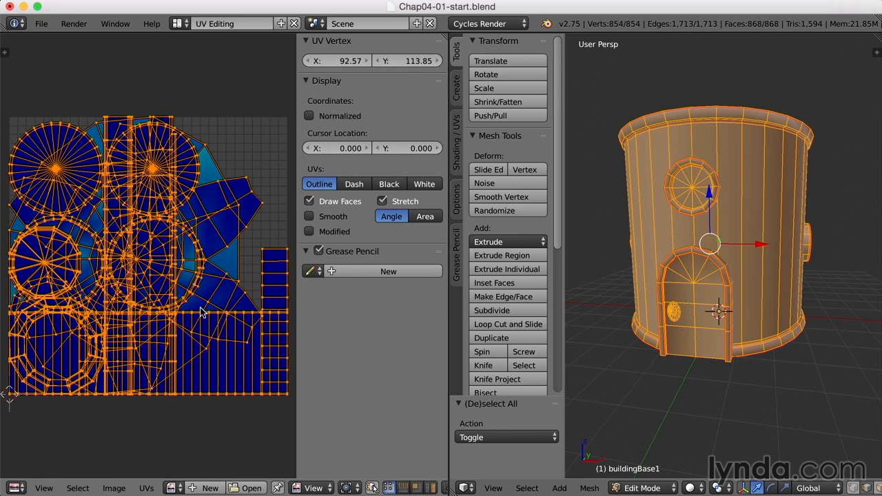
Step: Widen the UV layout area and equalize the relative size of all UV islands with Average Islands Scale
{"action": "left_click_drag", "start_coordinate": [297, 265], "coordinate": [355, 267]}
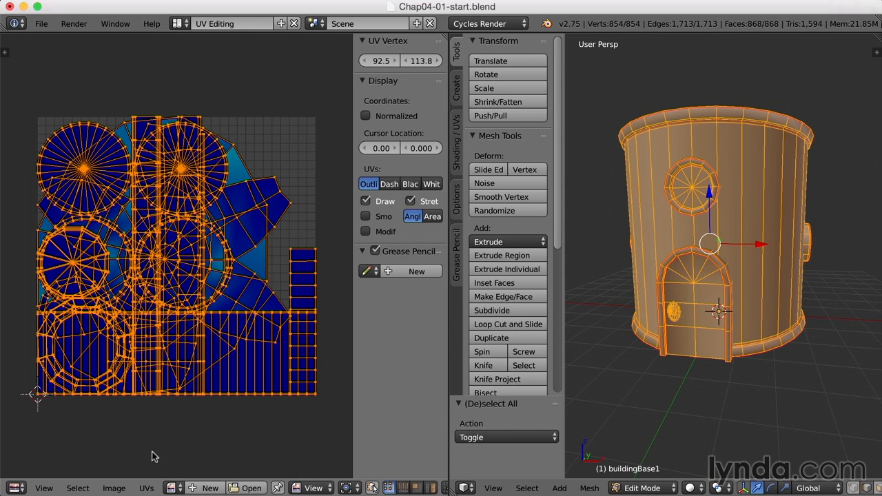
{"action": "left_click", "coordinate": [147, 488]}
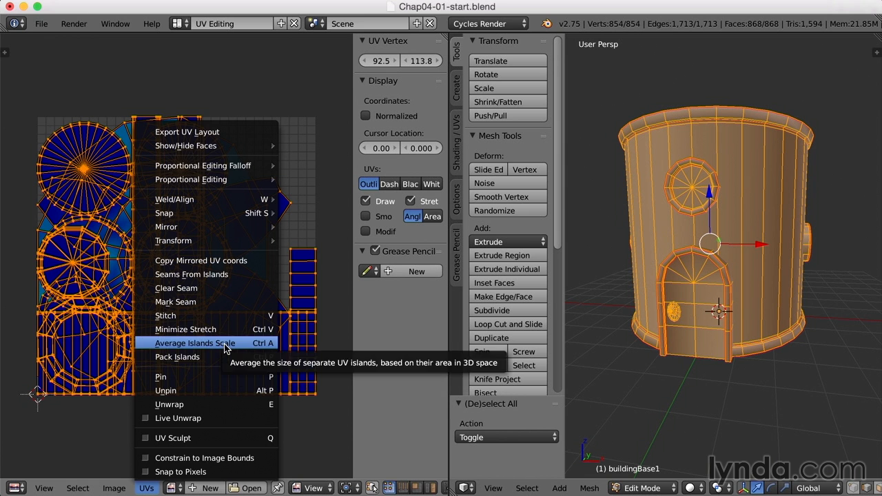
{"action": "left_click", "coordinate": [226, 348]}
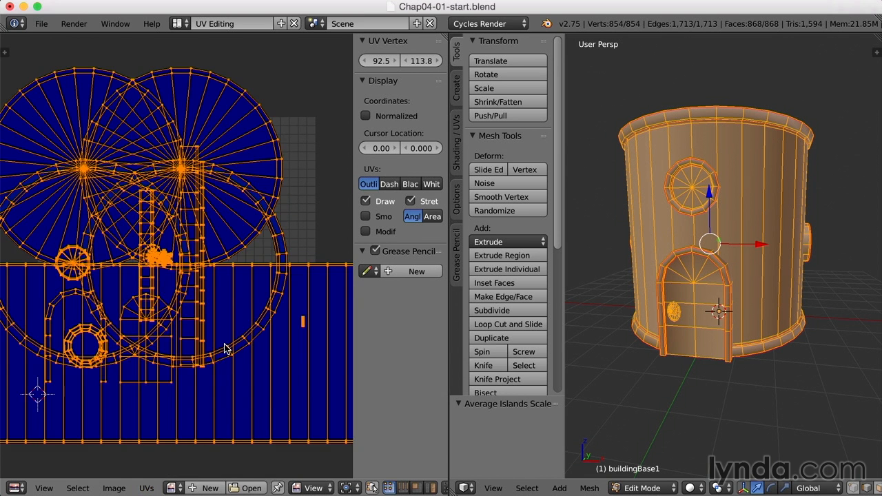
Step: Pack all UV islands into the UV space with Rotate disabled
{"action": "left_click", "coordinate": [146, 488]}
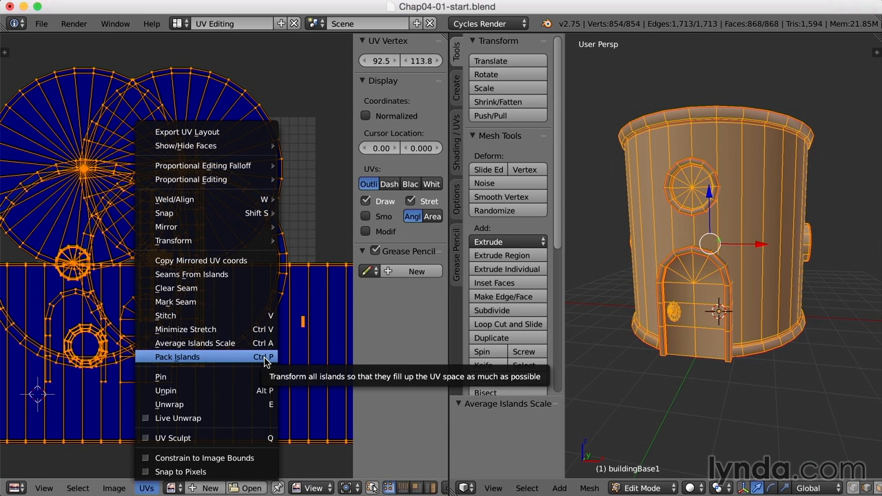
{"action": "left_click", "coordinate": [202, 358]}
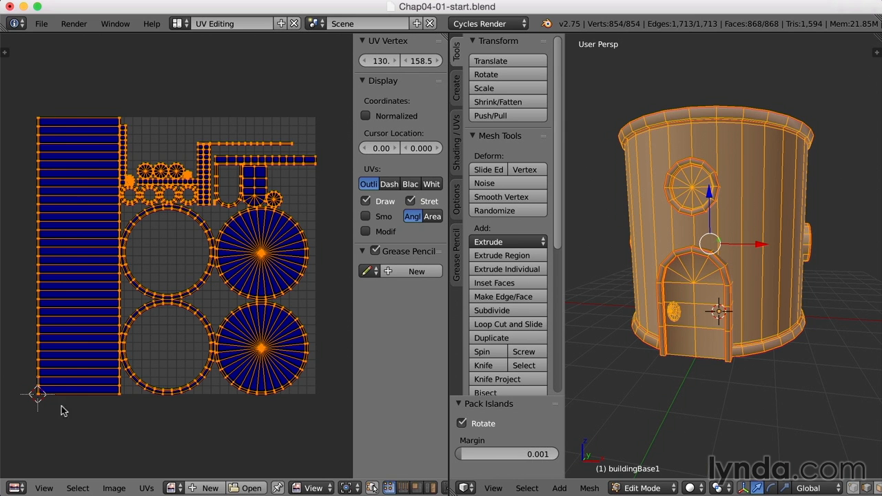
{"action": "left_click", "coordinate": [461, 425]}
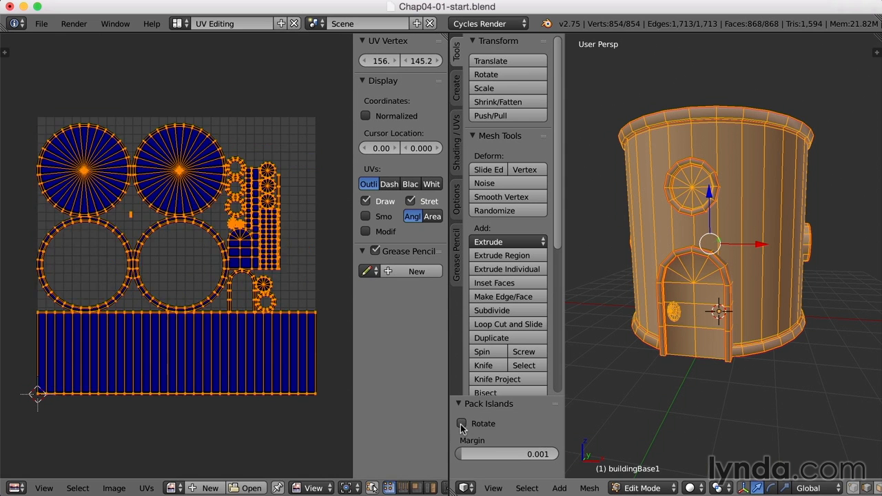
{"action": "left_click", "coordinate": [461, 425]}
{"action": "left_click", "coordinate": [461, 424]}
Step: In island selection mode, select the two large solid disc islands and scale them down to about 0.298
{"action": "middle_click_drag", "start_coordinate": [785, 254], "coordinate": [757, 269]}
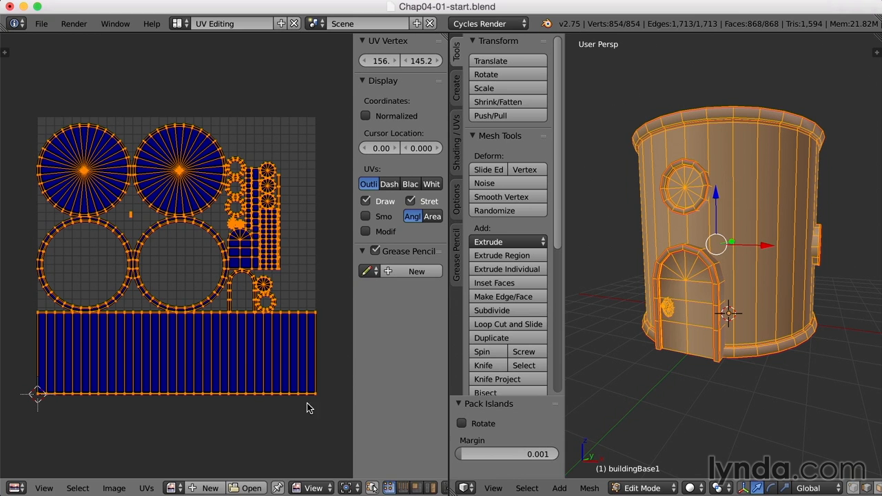
{"action": "left_click", "coordinate": [430, 487]}
{"action": "left_click", "coordinate": [194, 185]}
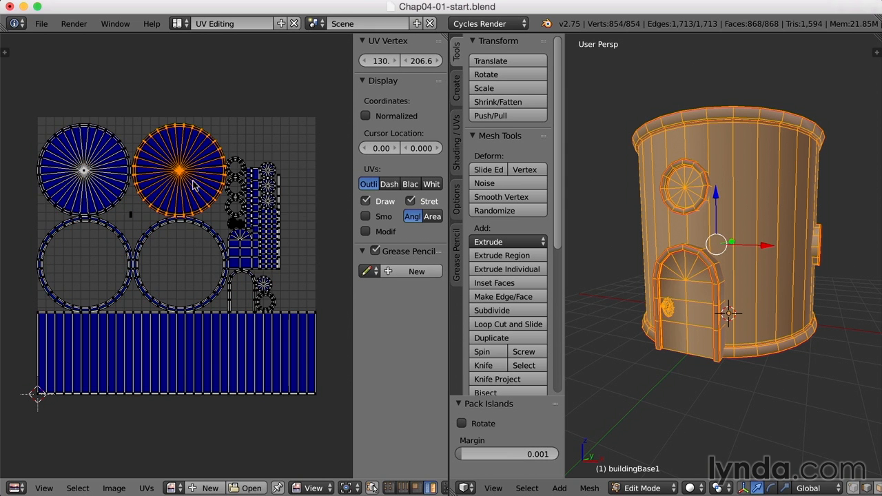
{"action": "left_click", "coordinate": [93, 166], "text": "shift"}
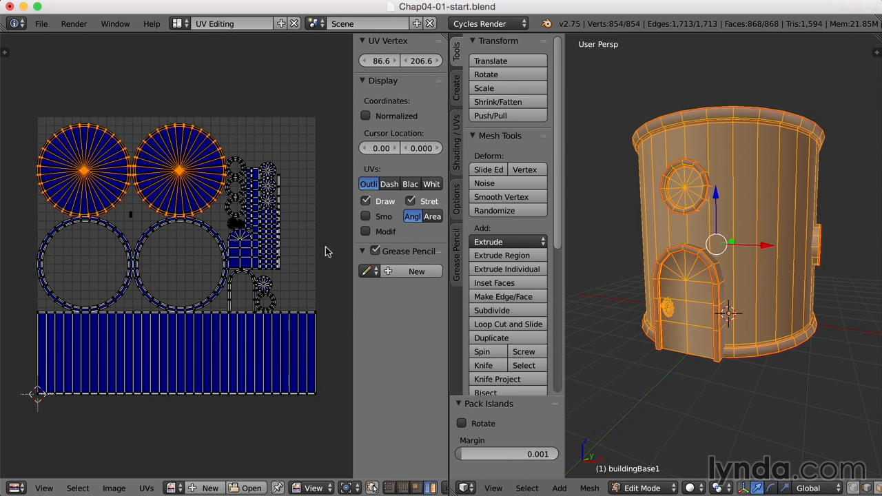
{"action": "key", "text": "s"}
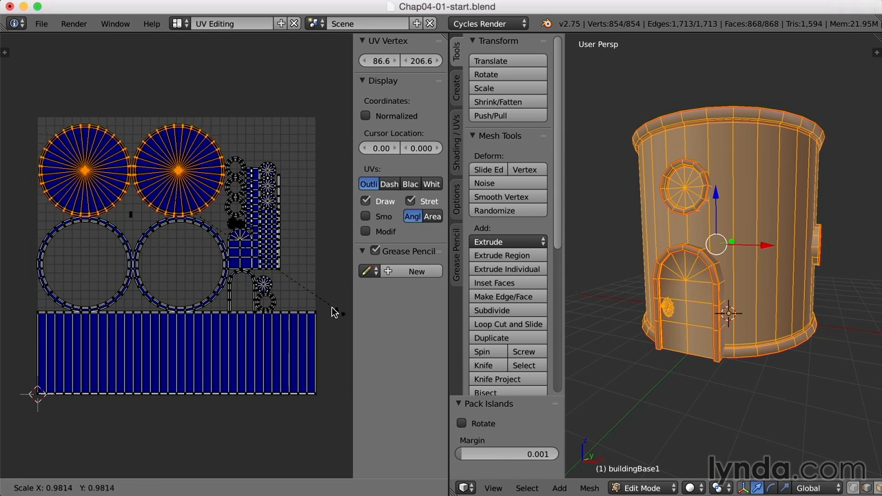
{"action": "left_click", "coordinate": [197, 217]}
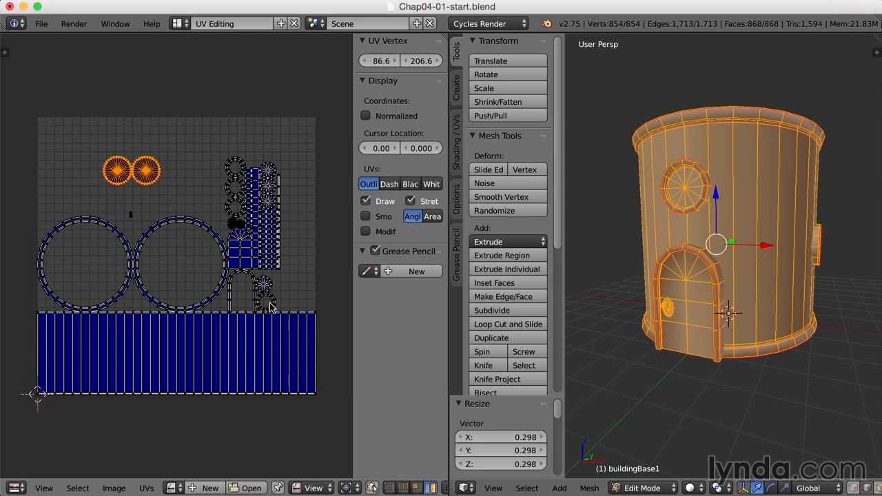
Step: Select all UV islands and repack them around the reduced disc islands
{"action": "key", "text": "a"}
{"action": "key", "text": "a"}
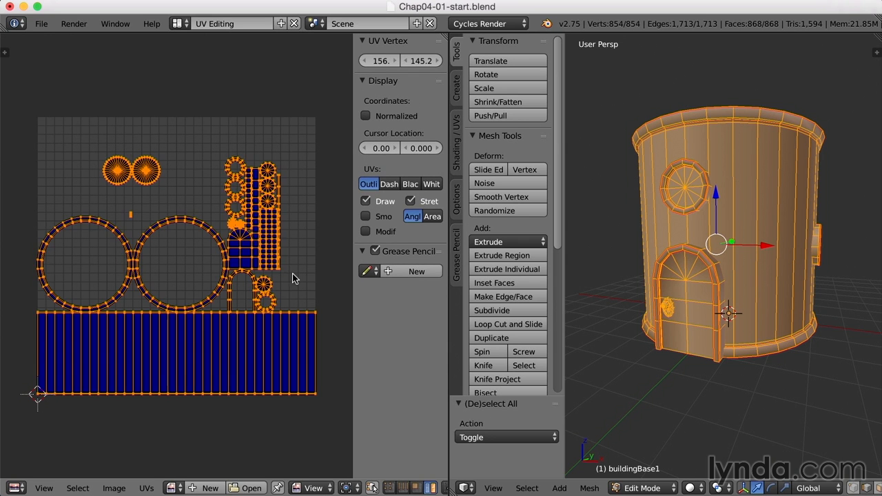
{"action": "left_click", "coordinate": [146, 488]}
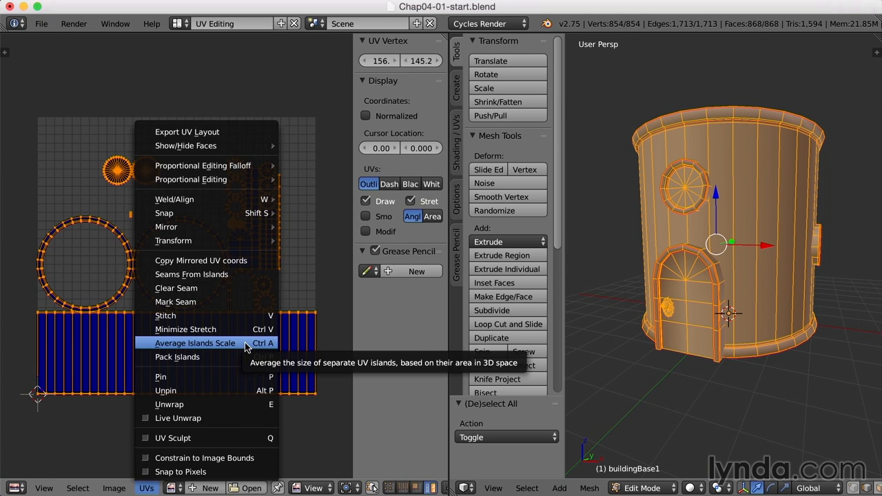
{"action": "left_click", "coordinate": [195, 343]}
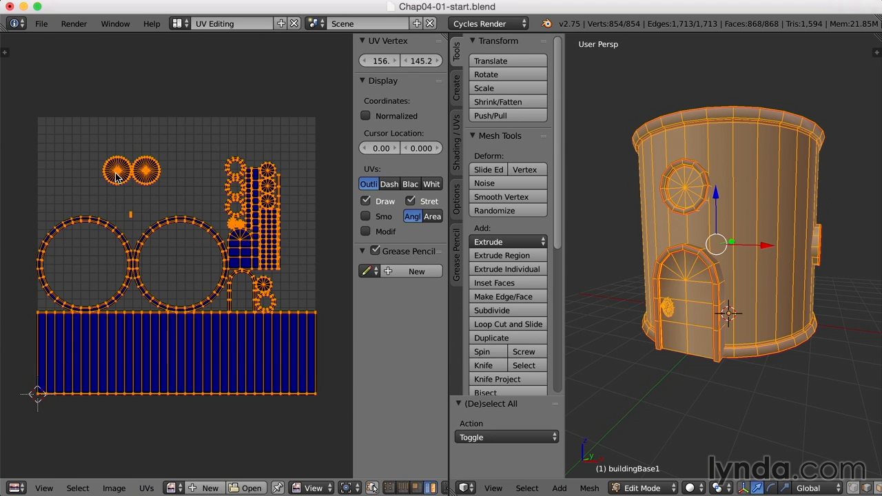
{"action": "left_click", "coordinate": [146, 488]}
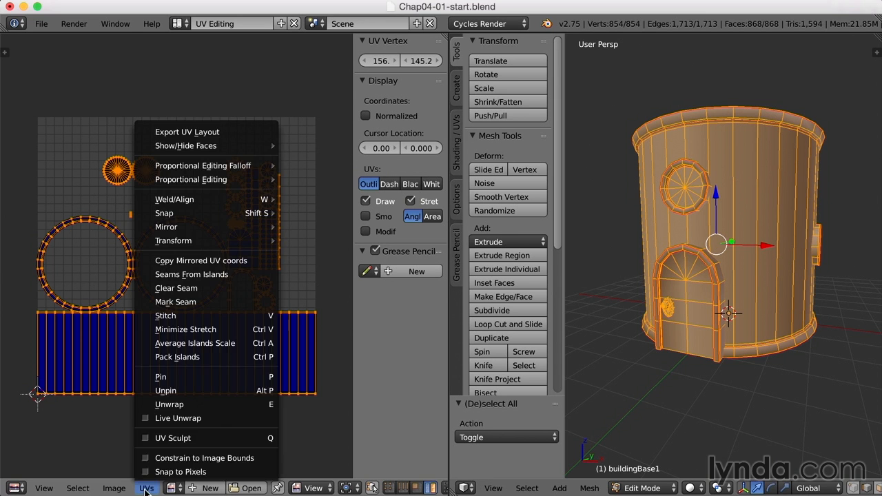
{"action": "left_click", "coordinate": [232, 360]}
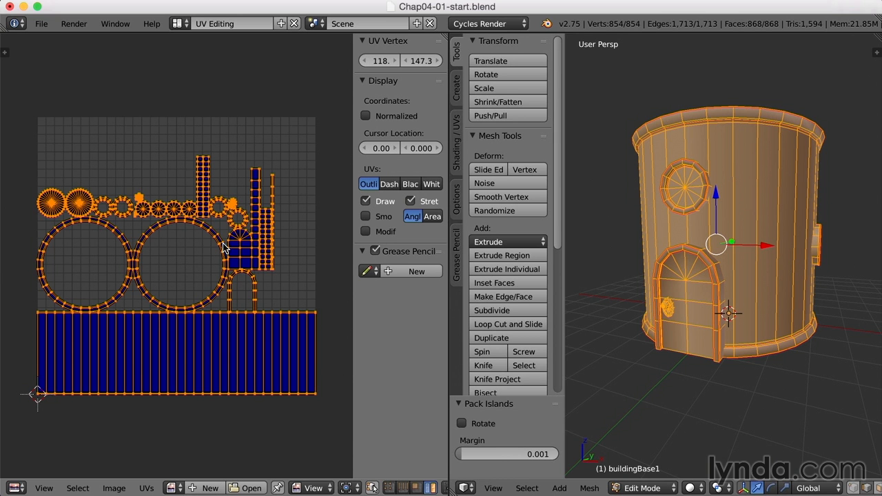
Step: Scale the two large ring islands down to about 0.66 and repack all UV islands
{"action": "right_click", "coordinate": [143, 234]}
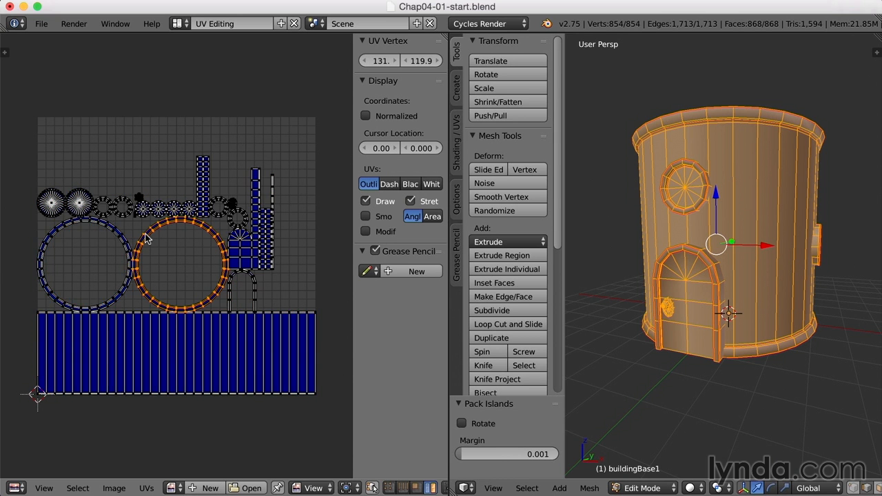
{"action": "right_click", "coordinate": [126, 238], "text": "shift"}
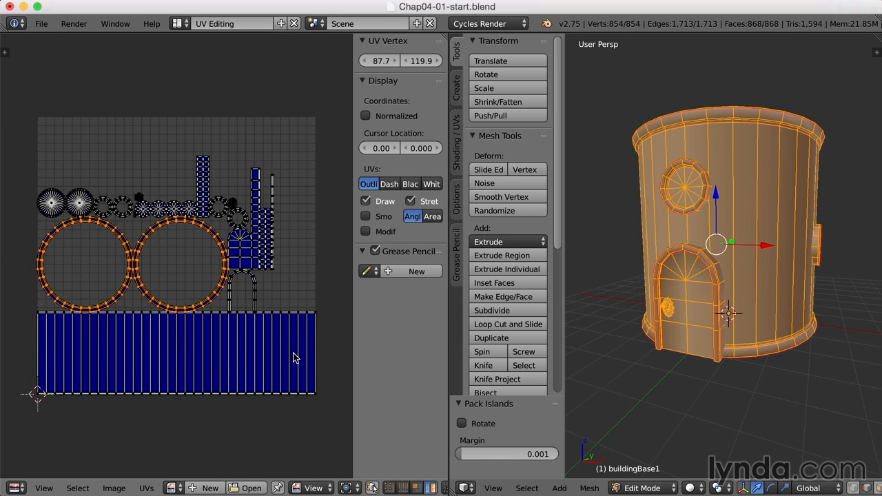
{"action": "key", "text": "s"}
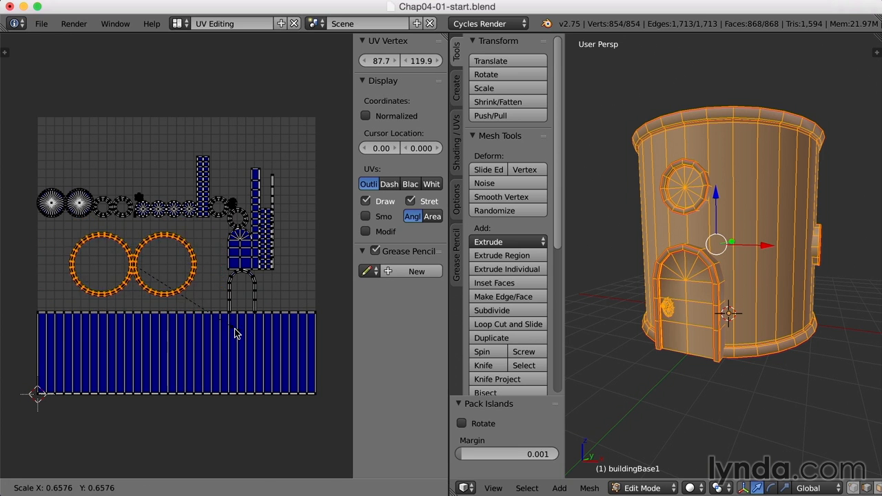
{"action": "left_click", "coordinate": [237, 329]}
{"action": "key", "text": "a"}
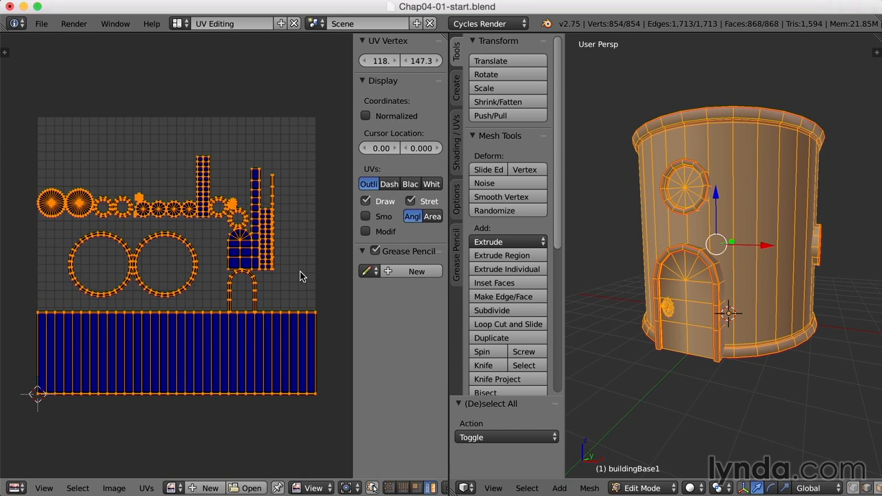
{"action": "key", "text": "ctrl+p"}
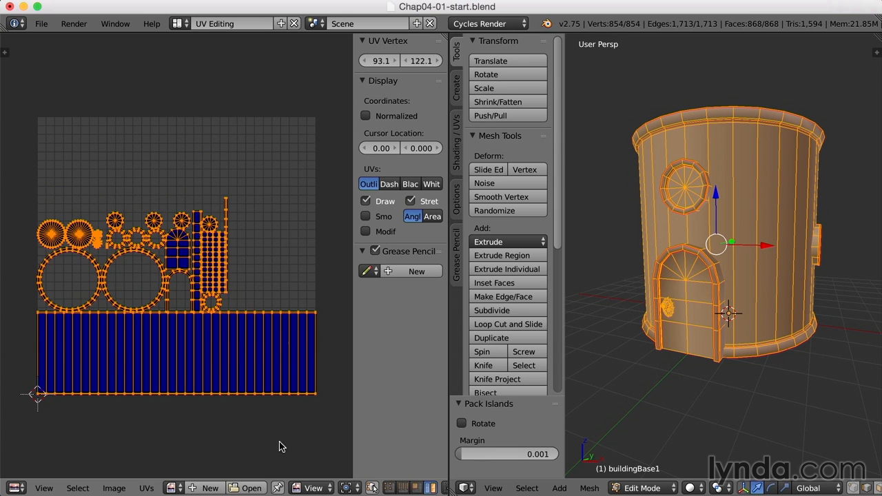
Step: Scale the long rectangular wall island down to about 0.59 and repack all UV islands
{"action": "right_click", "coordinate": [256, 347]}
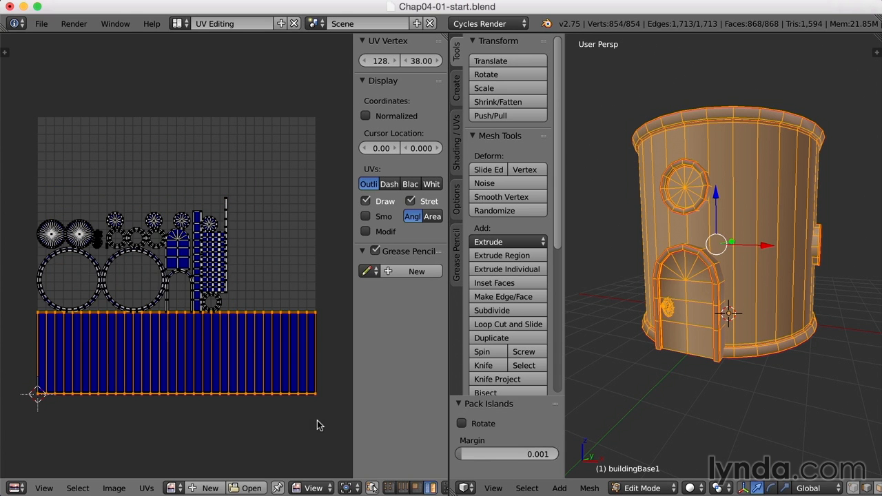
{"action": "key", "text": "s"}
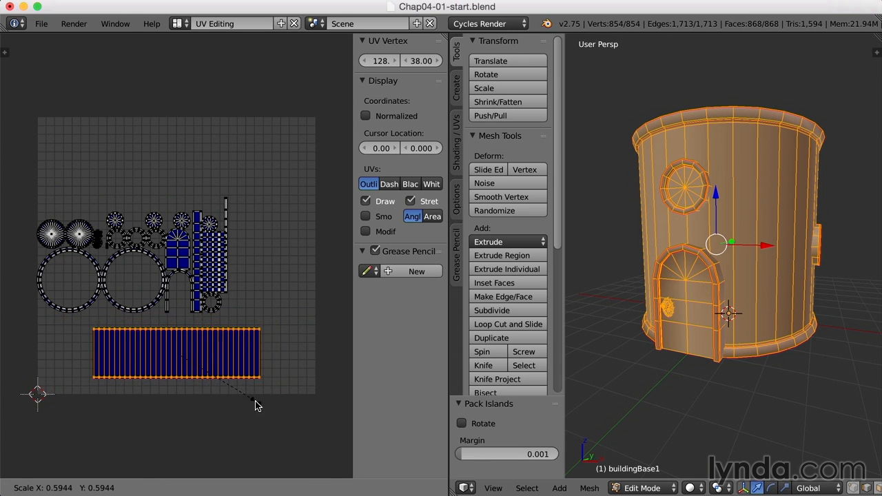
{"action": "left_click", "coordinate": [255, 405]}
{"action": "key", "text": "a"}
{"action": "key", "text": "a"}
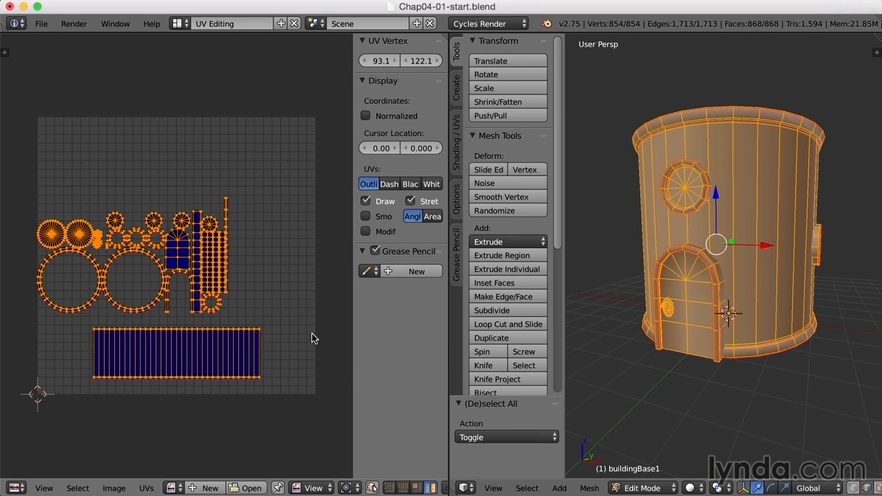
{"action": "key", "text": "ctrl+p"}
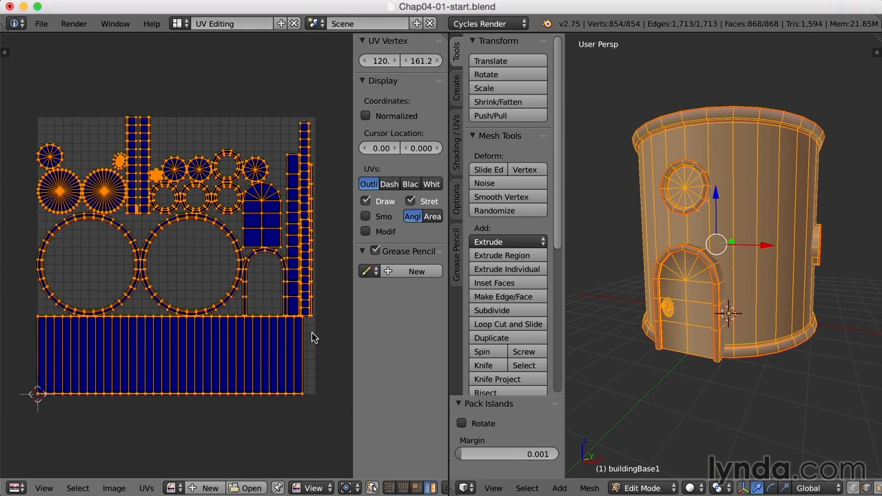
{"action": "left_click", "coordinate": [146, 488]}
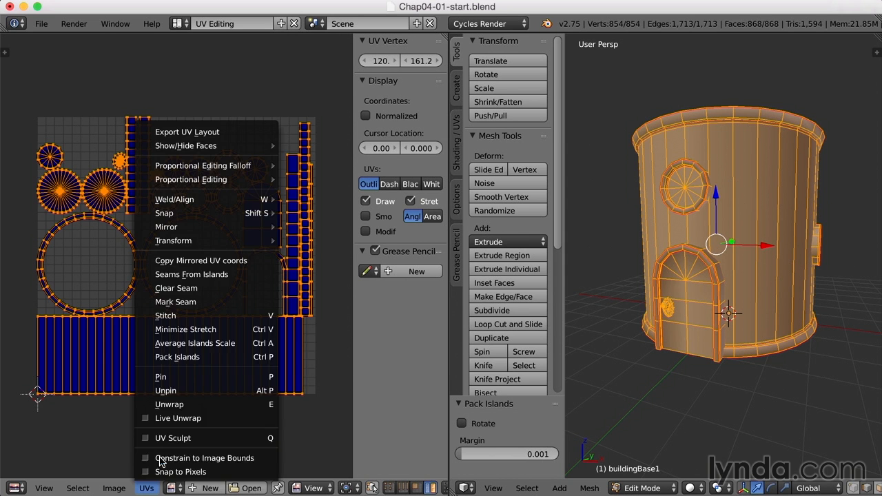
{"action": "left_click", "coordinate": [228, 348]}
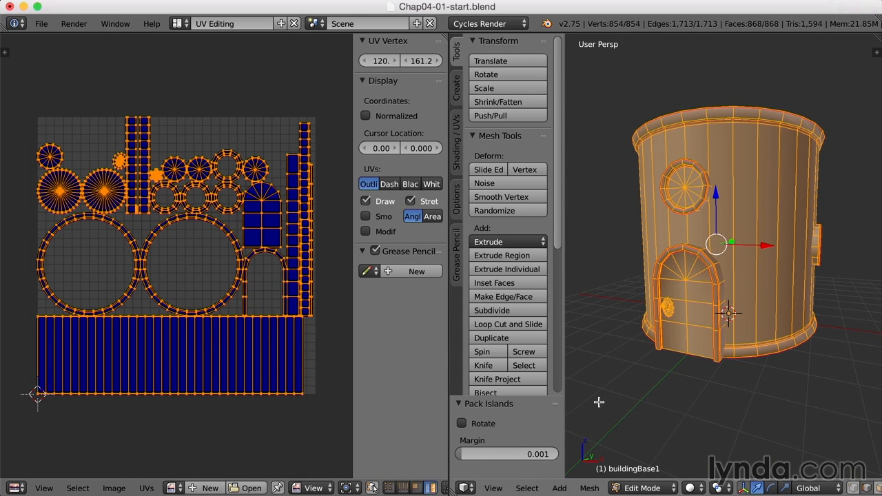